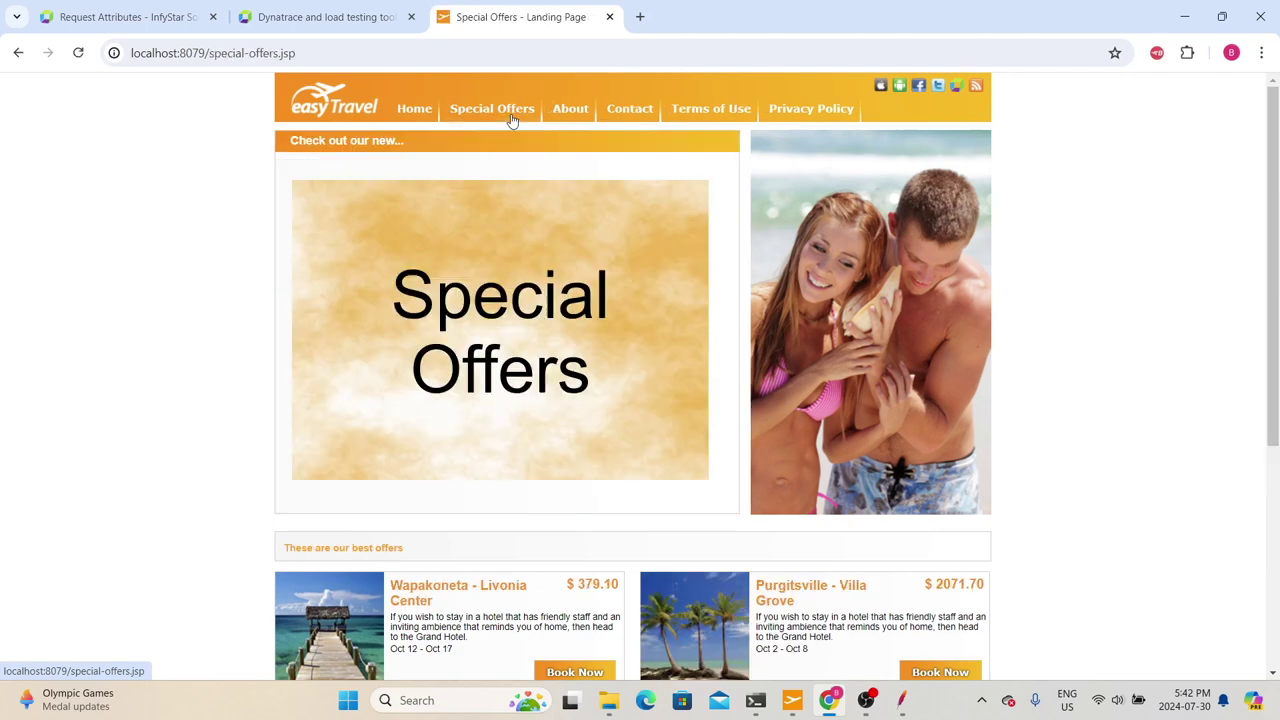
Step: Open the booking page of the Wapakoneta - Livonia Center offer and return to the Special Offers page
scroll(551, 434, "down", 3)
left_click(575, 422)
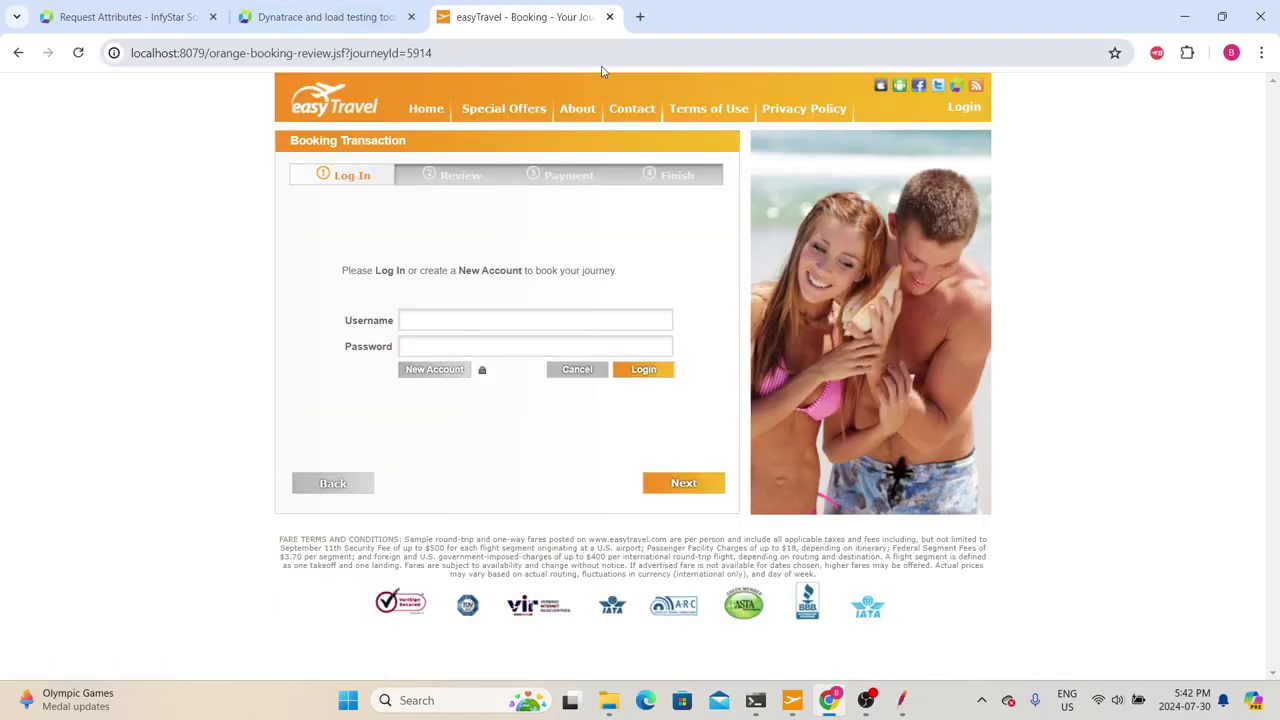
left_click(18, 53)
scroll(231, 174, "up", 3)
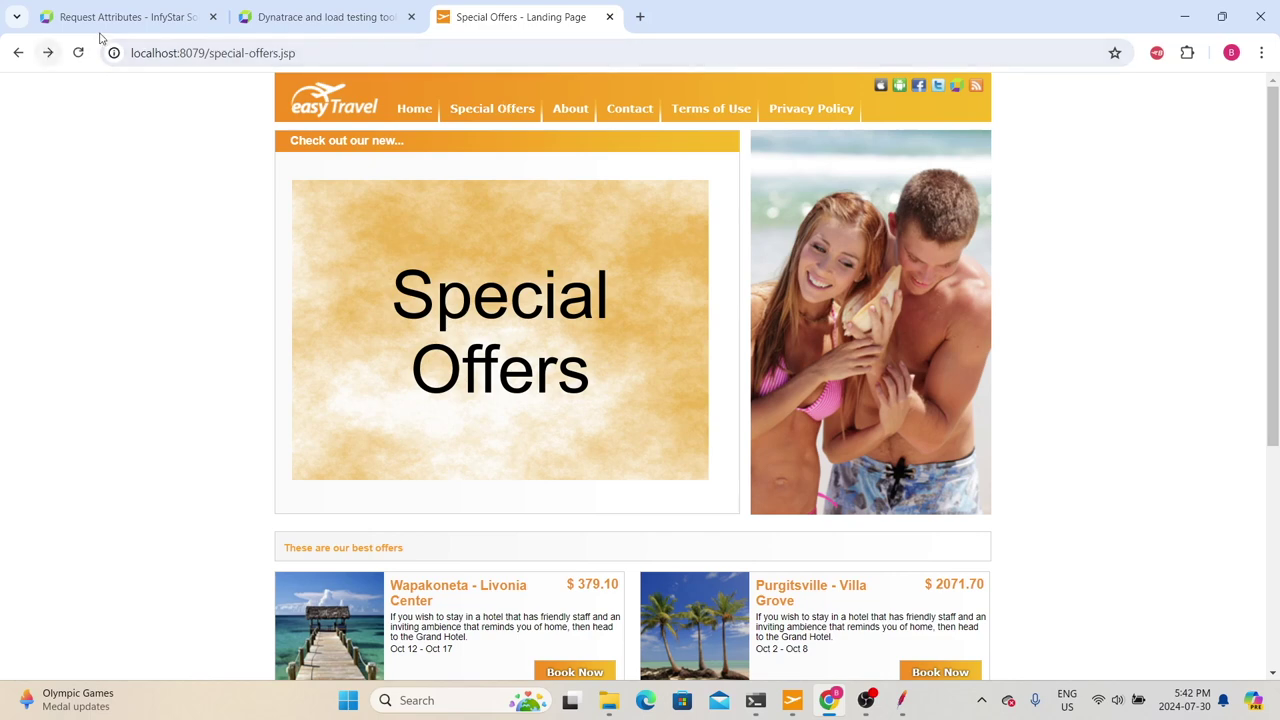
Step: Switch to the easyTravel Configuration UI, examine the Standard UEM scenario and its running services, and minimize the window
left_click(792, 700)
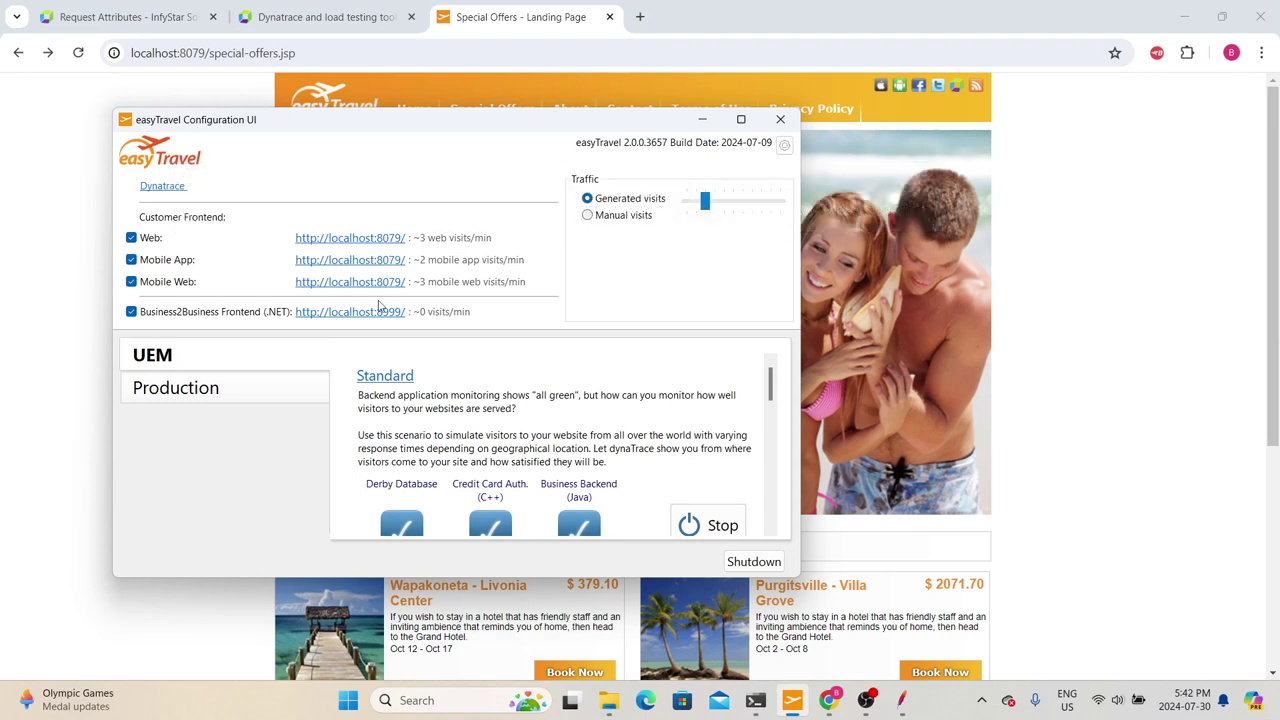
scroll(419, 412, "down", 2)
scroll(419, 412, "up", 2)
scroll(396, 450, "down", 1)
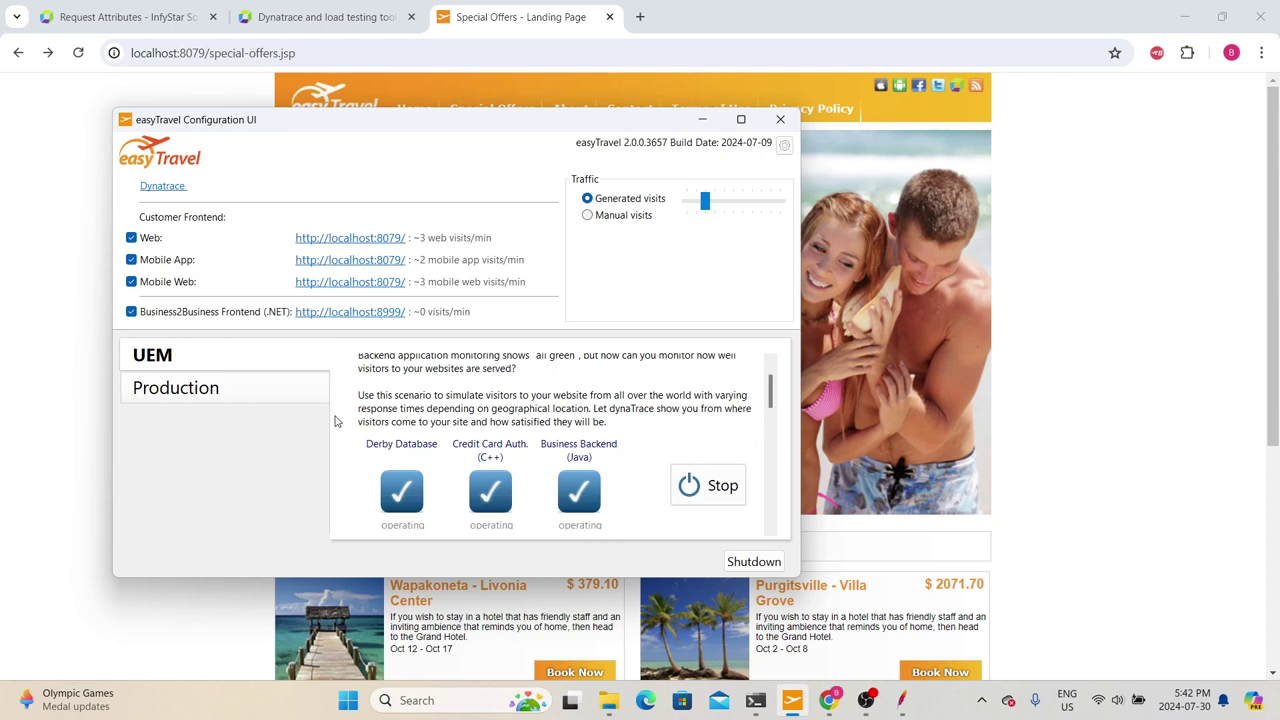
scroll(410, 414, "up", 1)
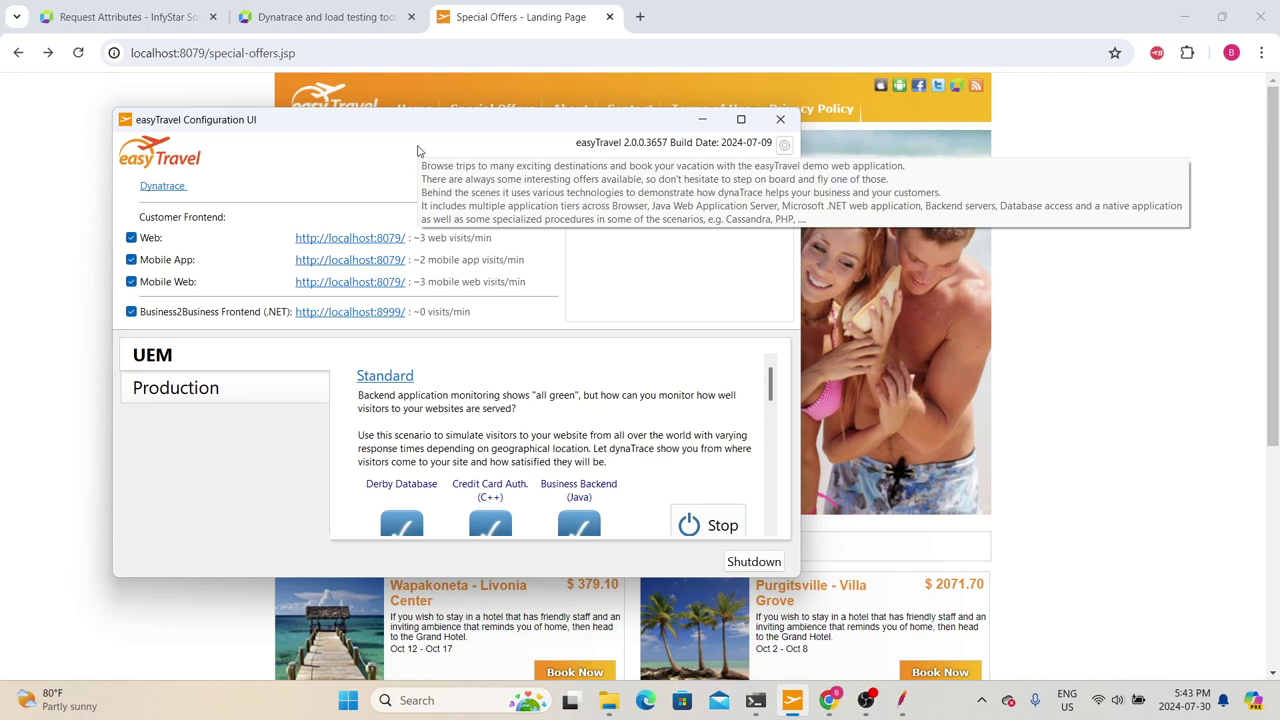
left_click(702, 119)
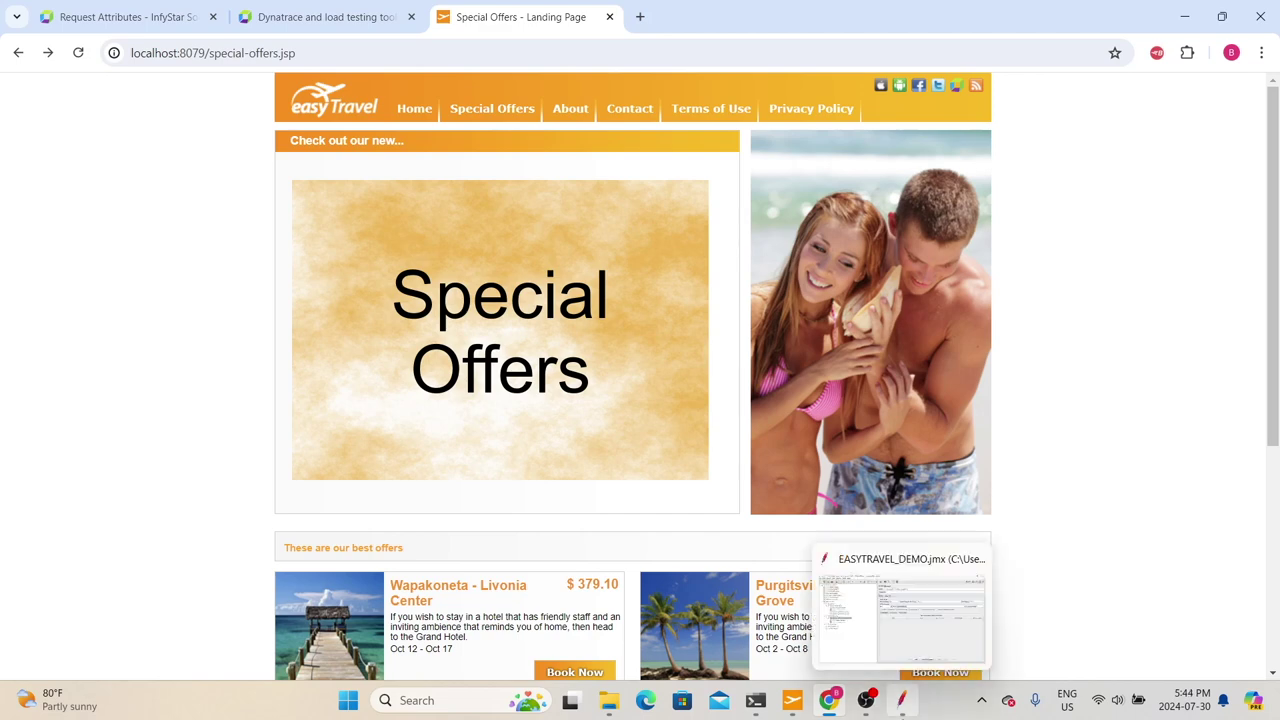
Step: Switch to JMeter, run the EASYTRAVEL_DEMO test plan and view its results in the View Results Tree
left_click(901, 700)
left_click(42, 238)
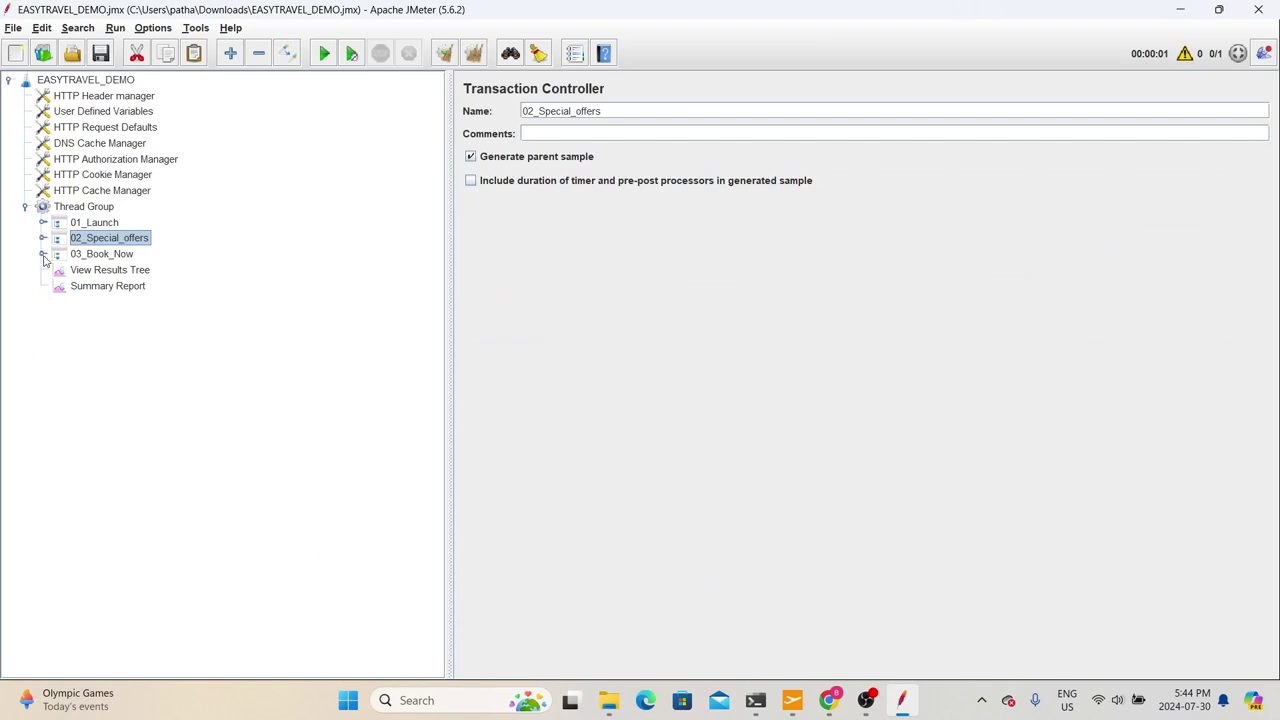
left_click(105, 270)
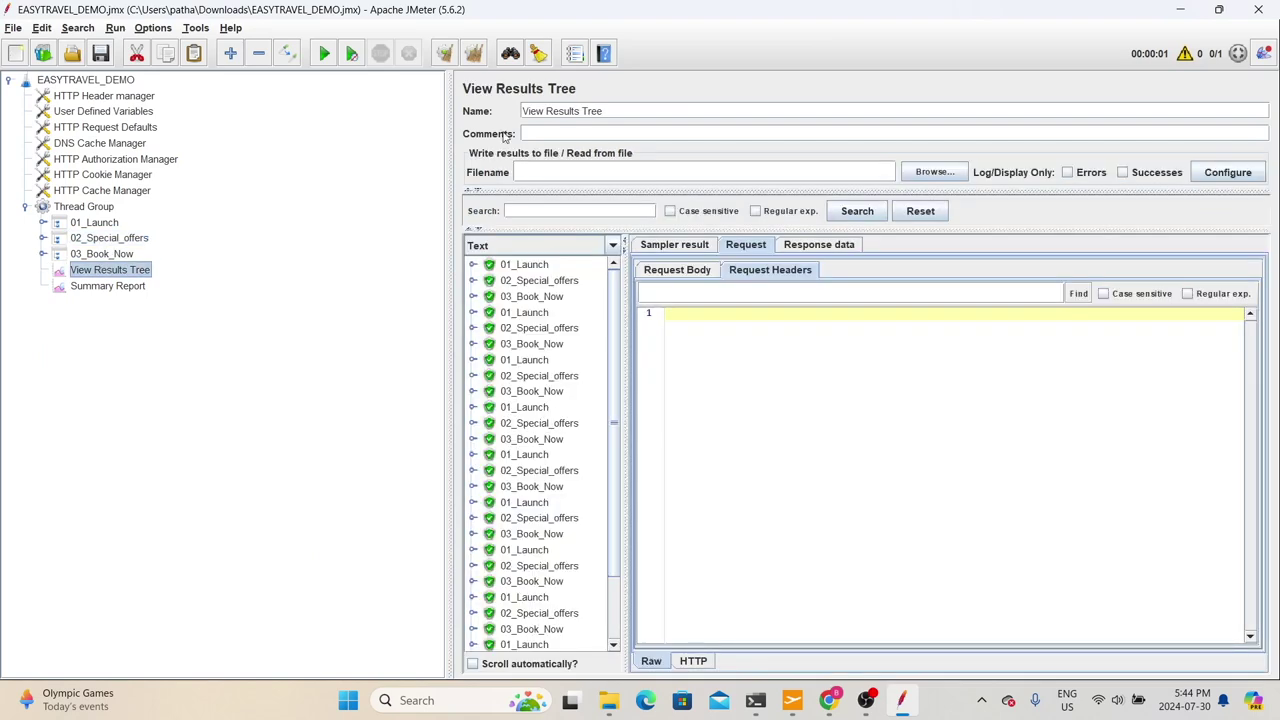
left_click(84, 206)
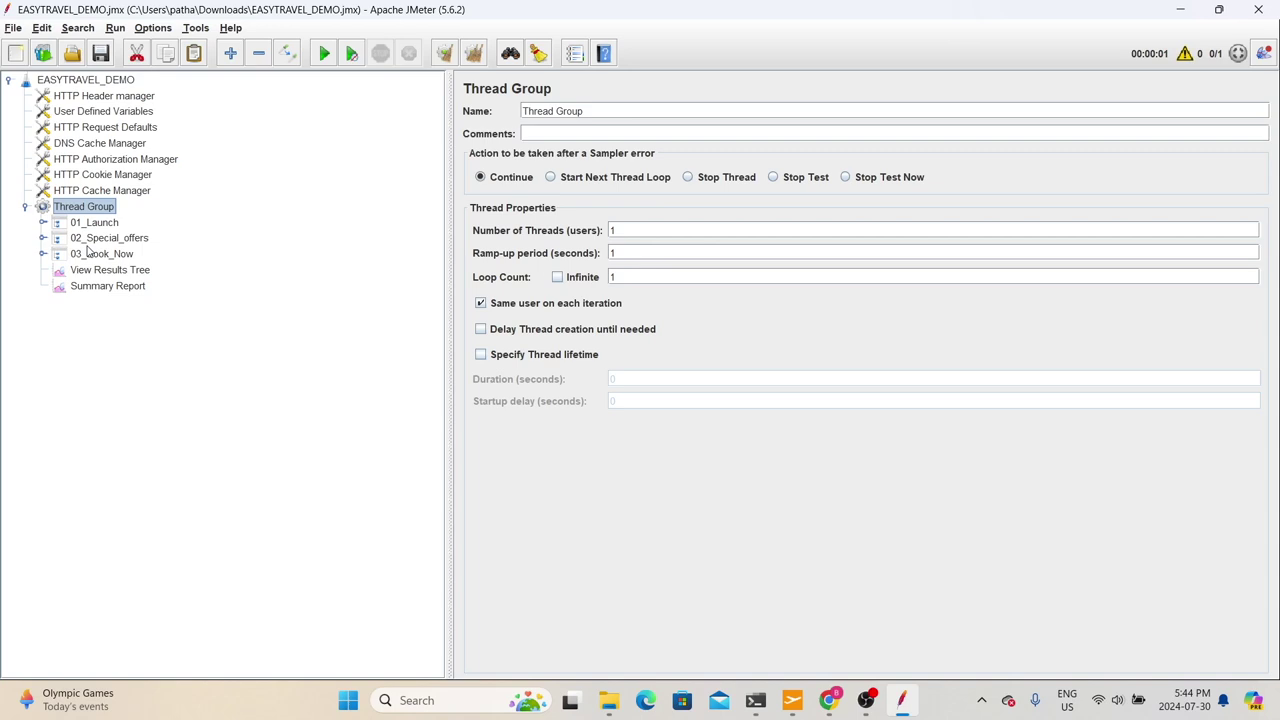
left_click(324, 53)
left_click(100, 270)
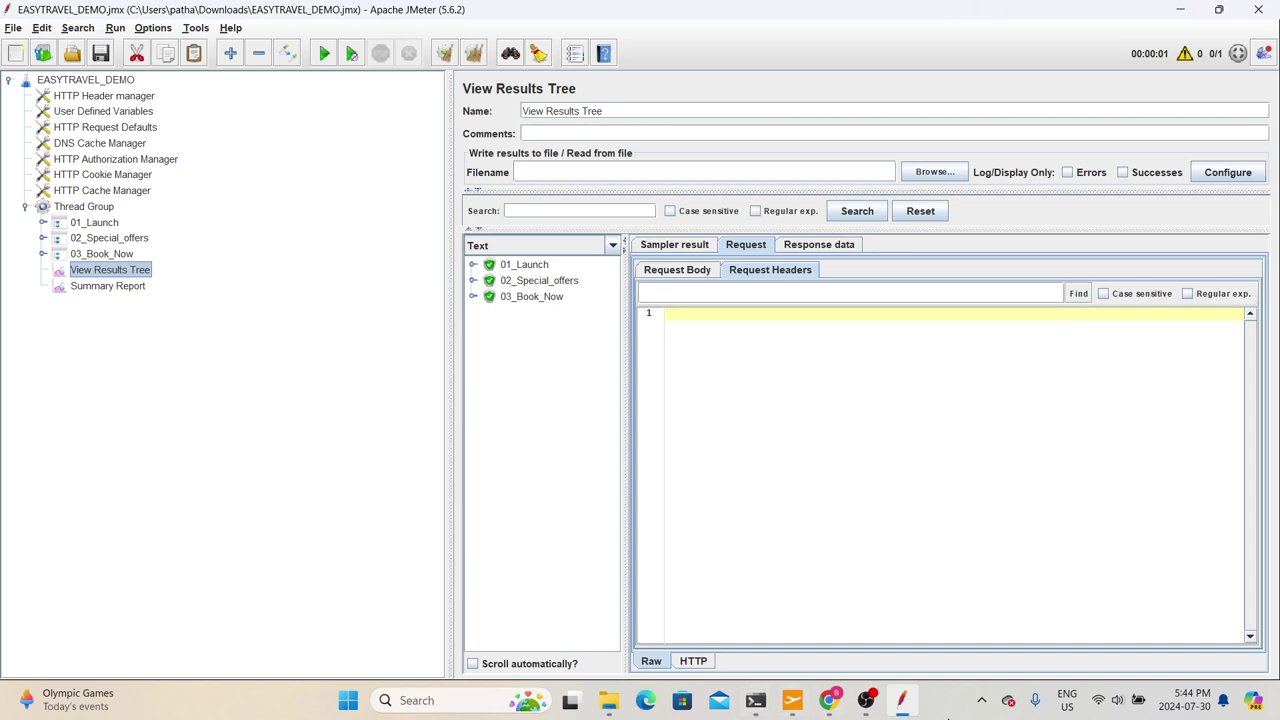
Step: Switch to Chrome and read the Dynatrace load testing integration documentation on tagging tests with HTTP headers
left_click(838, 705)
key("ctrl+shift+Tab")
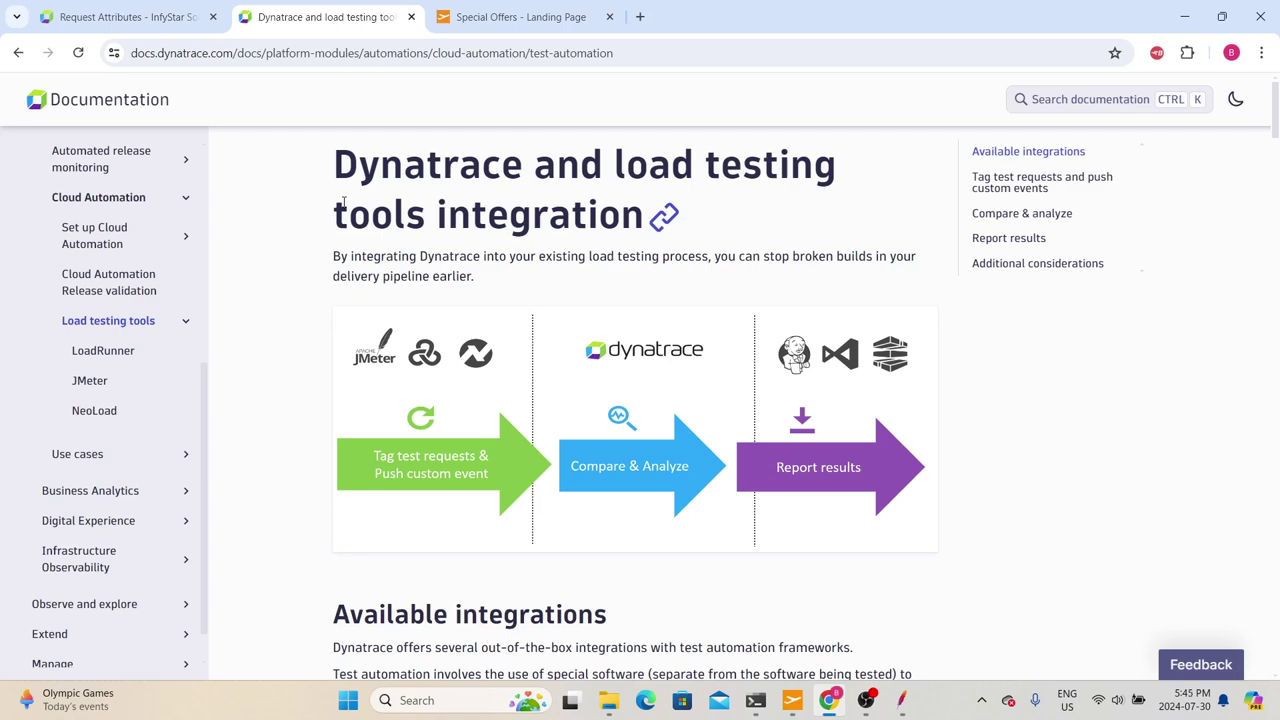
scroll(343, 203, "down", 4)
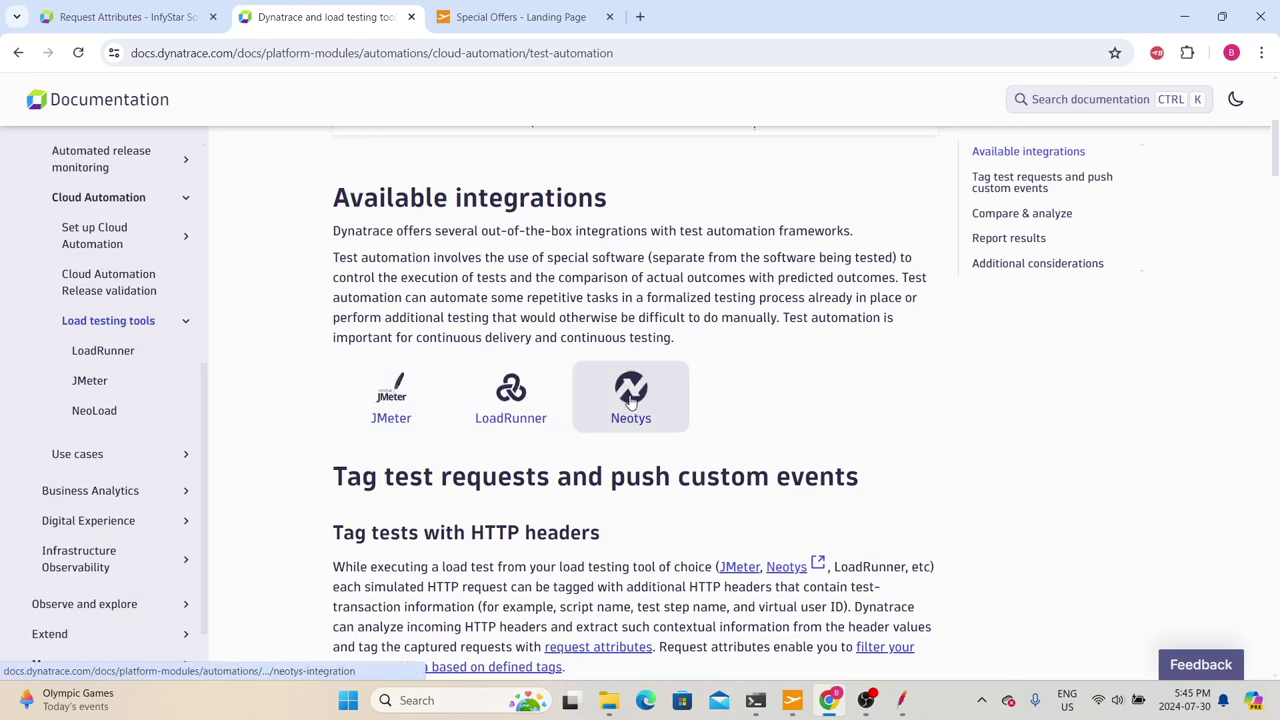
scroll(386, 366, "down", 2)
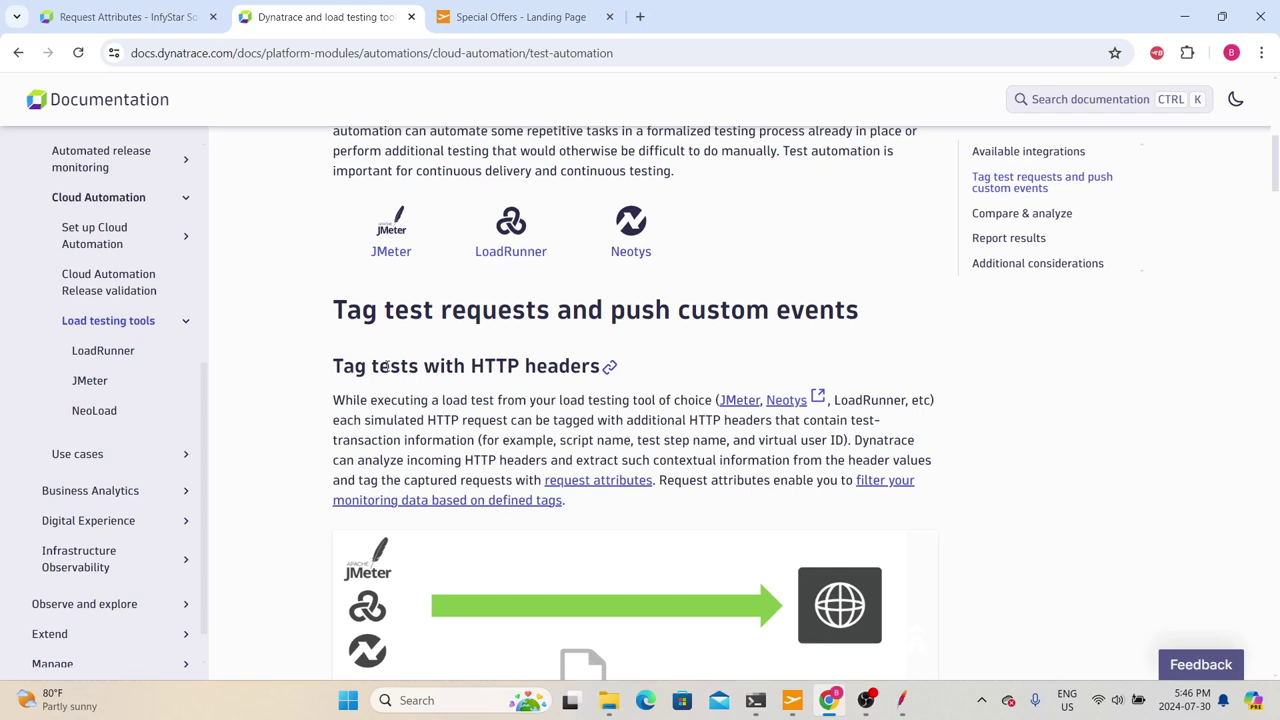
scroll(387, 366, "down", 2)
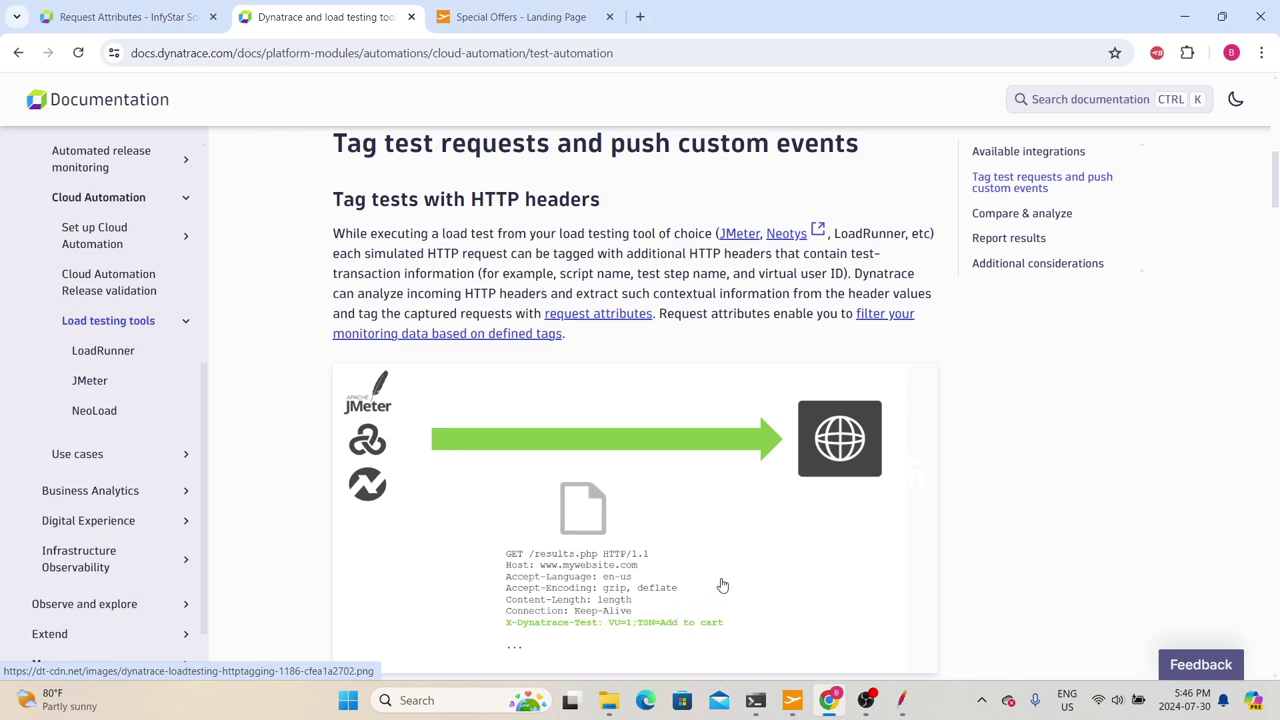
scroll(723, 585, "down", 7)
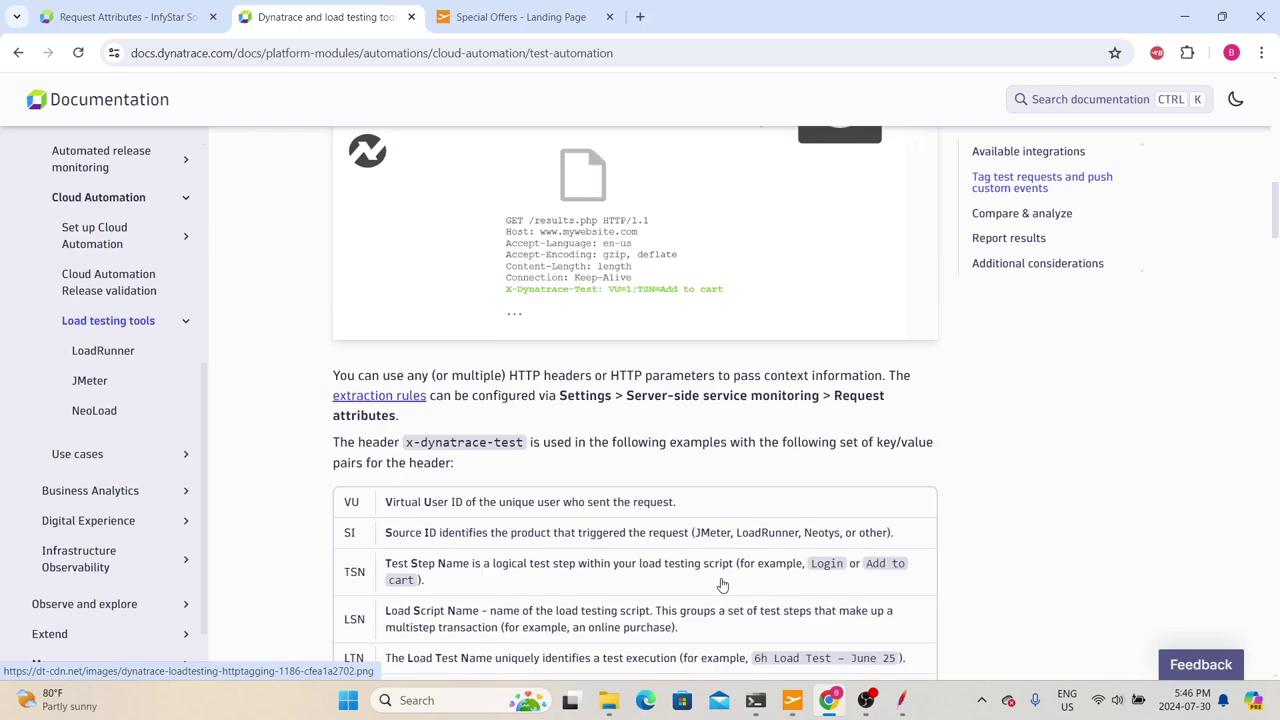
Step: Examine the x-dynatrace-test header and the meaning of its LSN, LTN and TSN keys in the documentation
scroll(320, 348, "up", 2)
left_click_drag(349, 331, 381, 578)
left_click(281, 477)
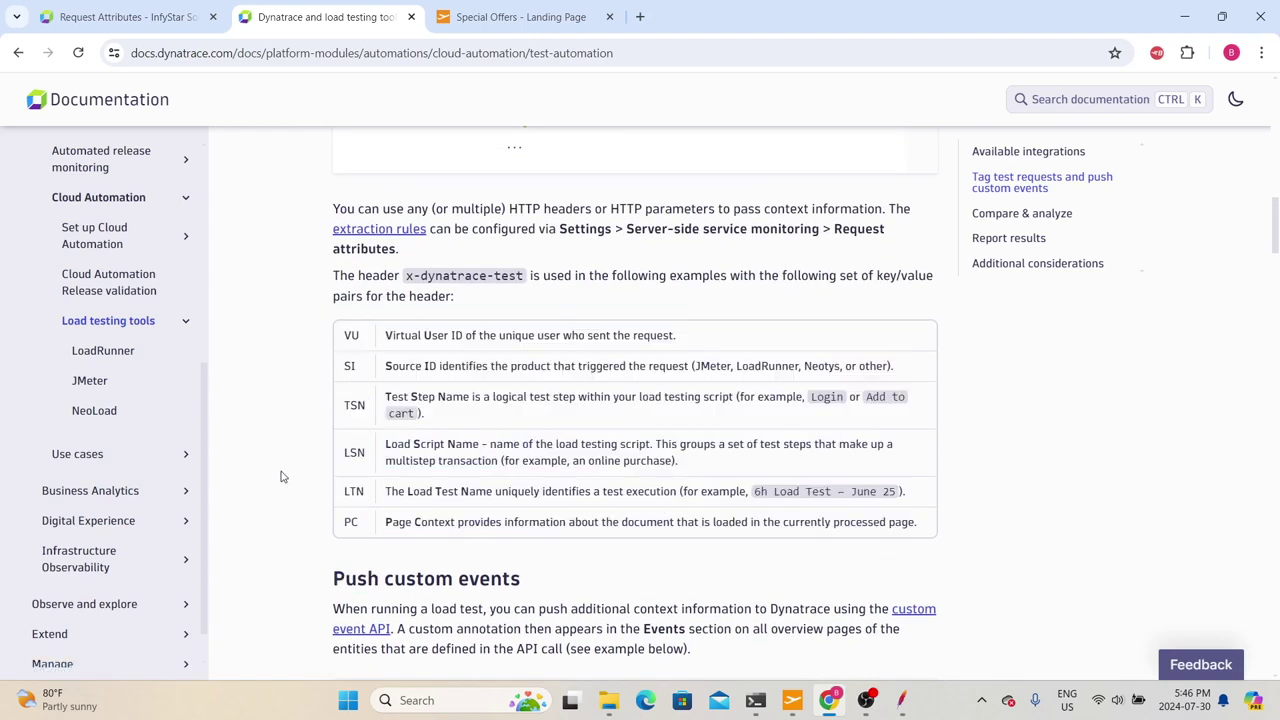
left_click_drag(340, 449, 455, 445)
left_click(356, 452)
left_click(333, 497)
left_click_drag(333, 497, 440, 492)
left_click(440, 492)
left_click_drag(386, 397, 472, 397)
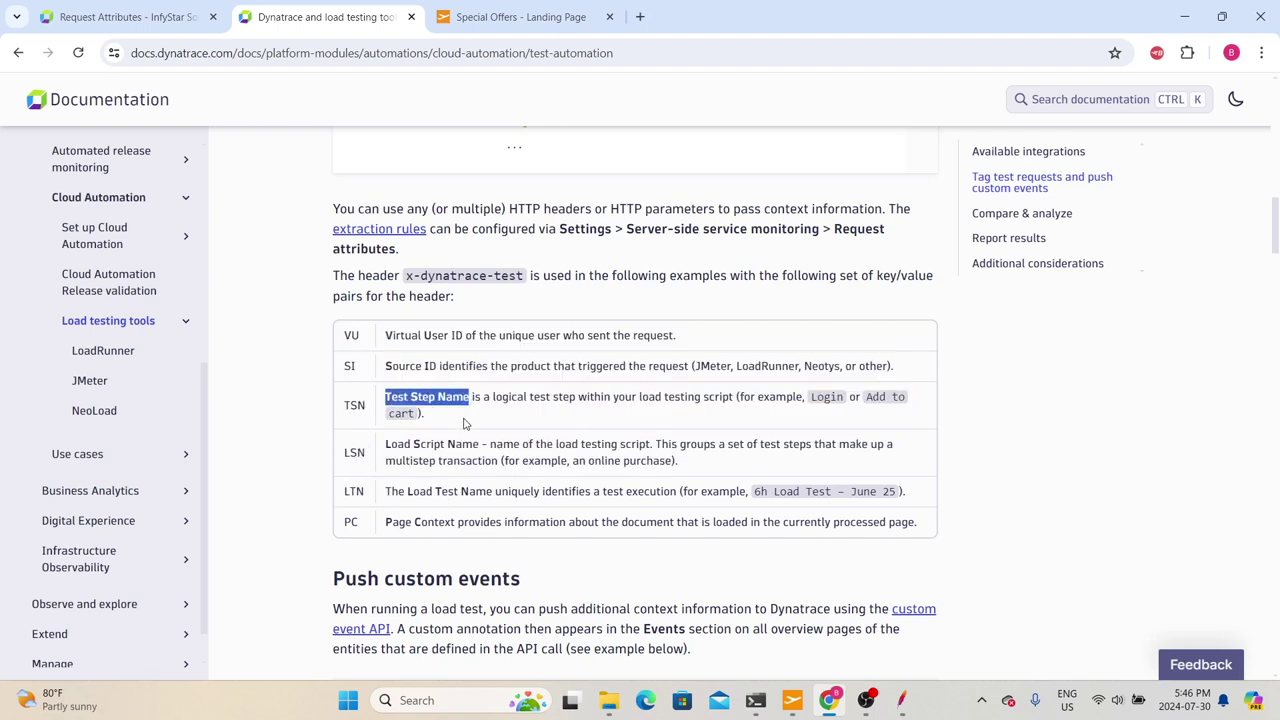
scroll(463, 380, "up", 2)
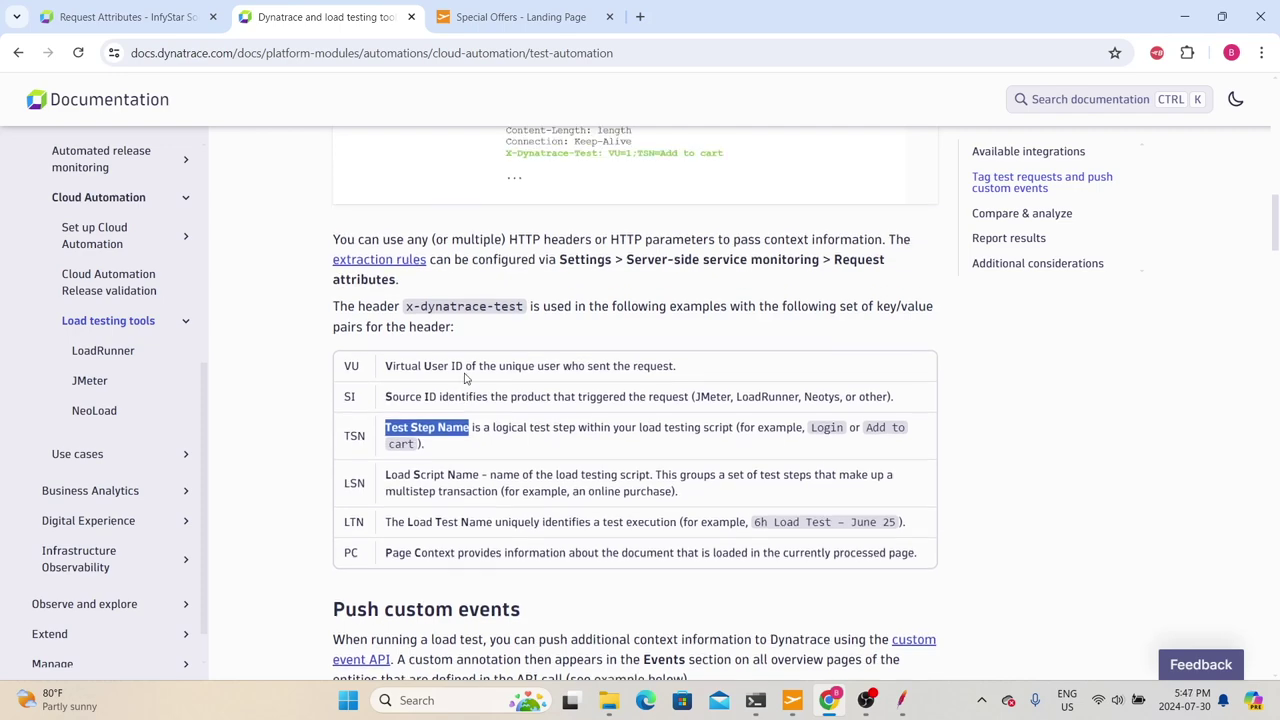
left_click_drag(405, 442, 508, 446)
scroll(508, 452, "up", 1)
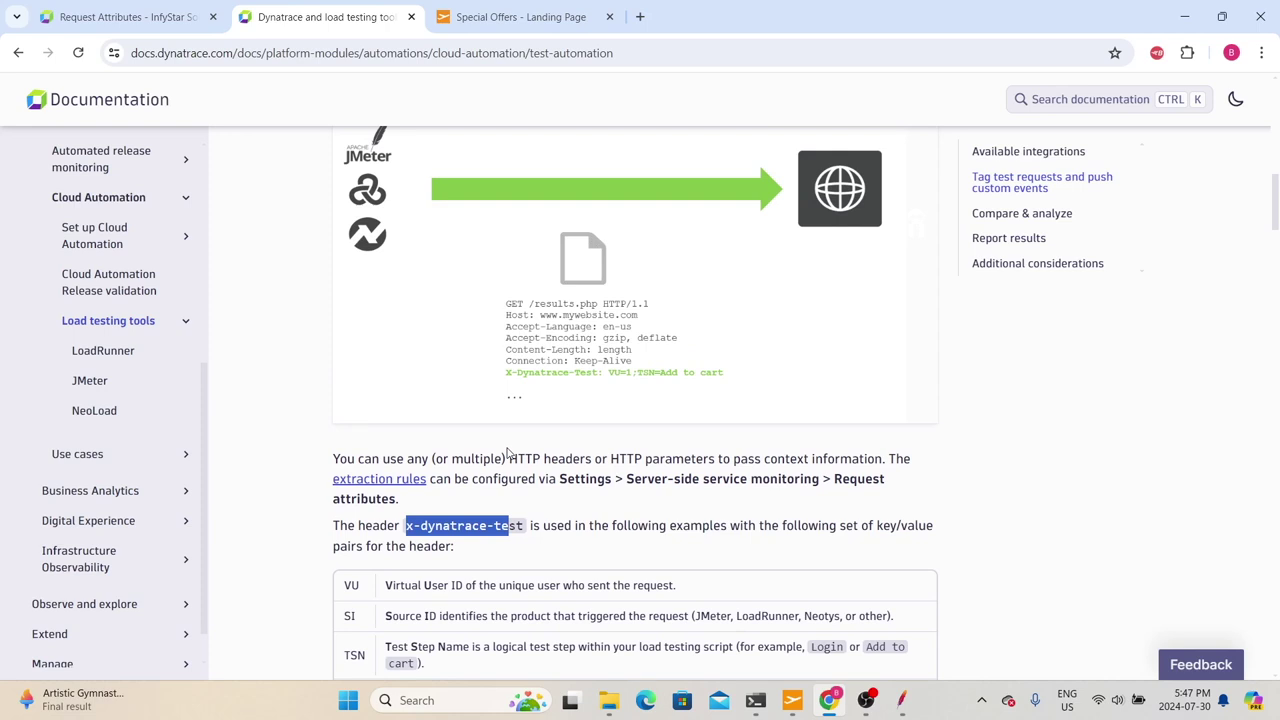
scroll(508, 452, "up", 2)
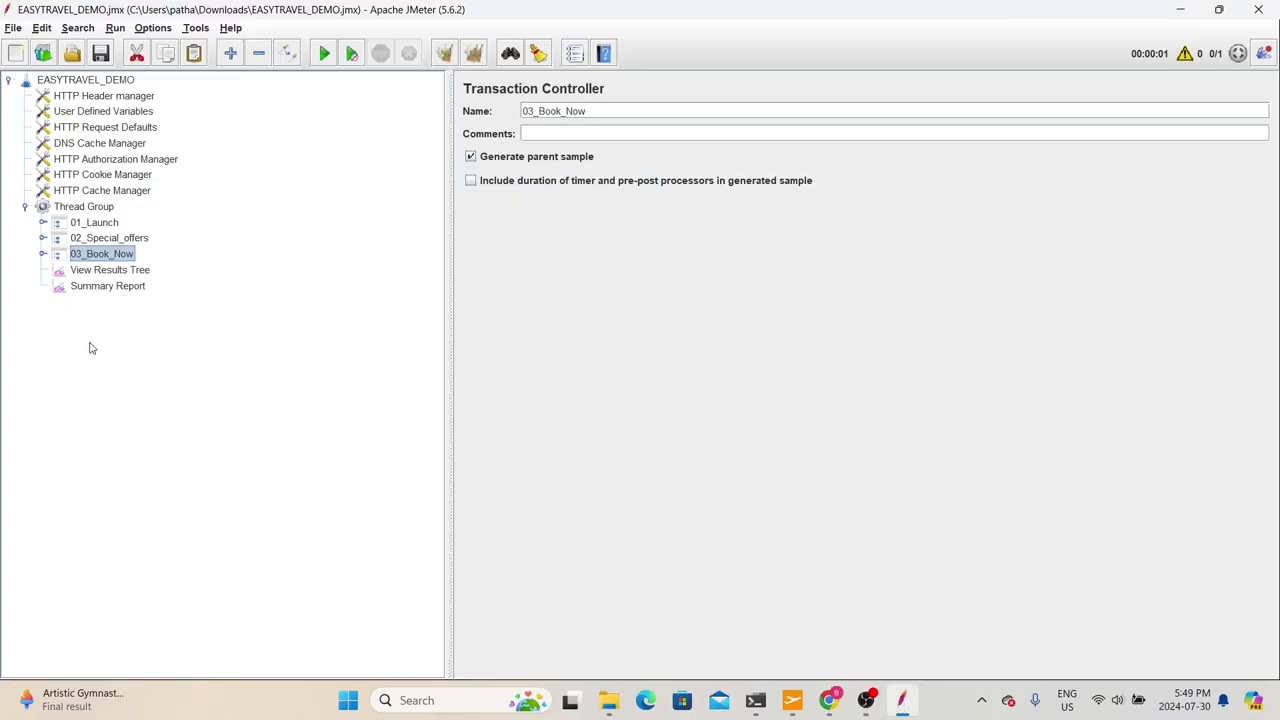
Step: In JMeter, add a header named x-dynatrace-test to the HTTP Header manager of the 01_Launch request
left_click(42, 222)
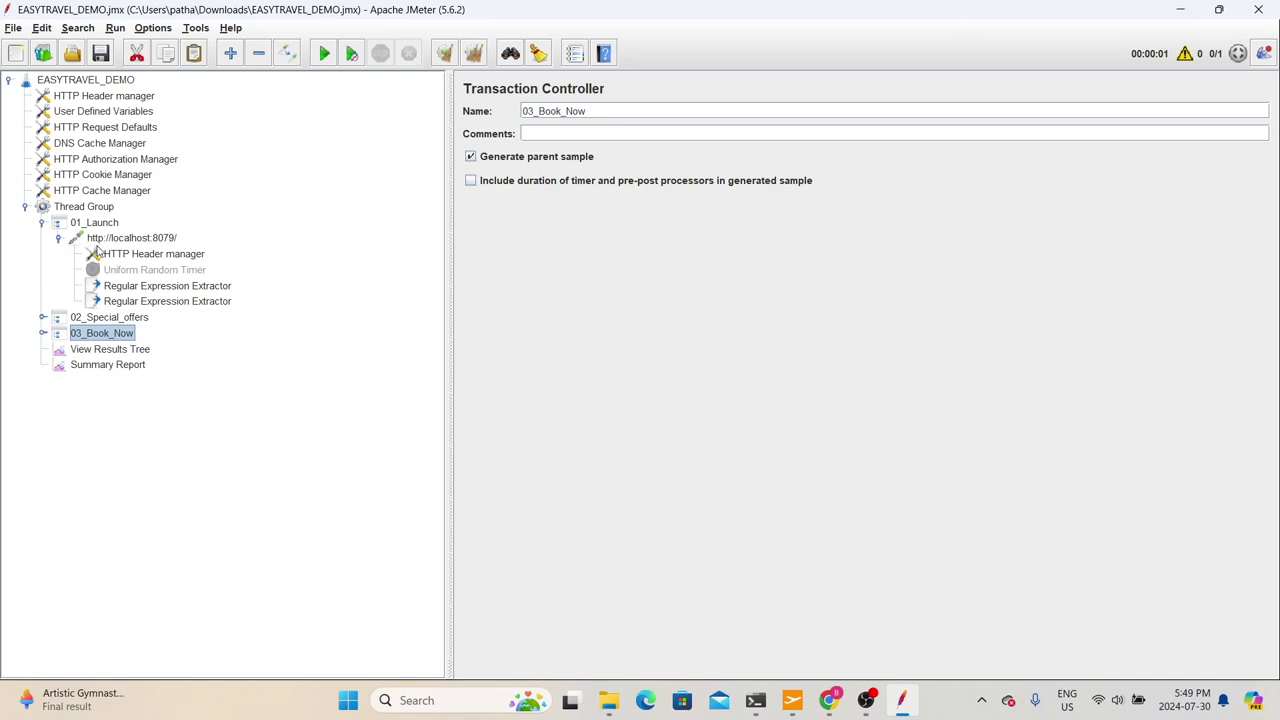
left_click(143, 258)
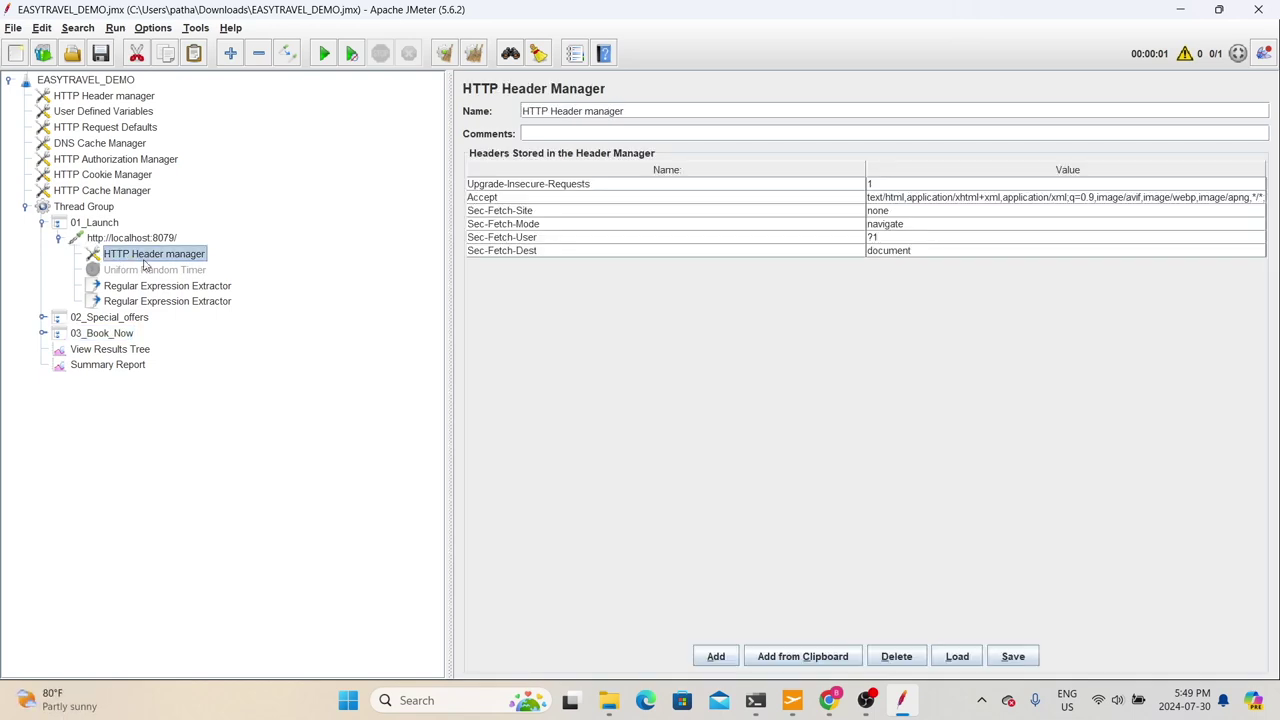
left_click(717, 657)
left_click(543, 263)
double_click(543, 263)
type("x-dy")
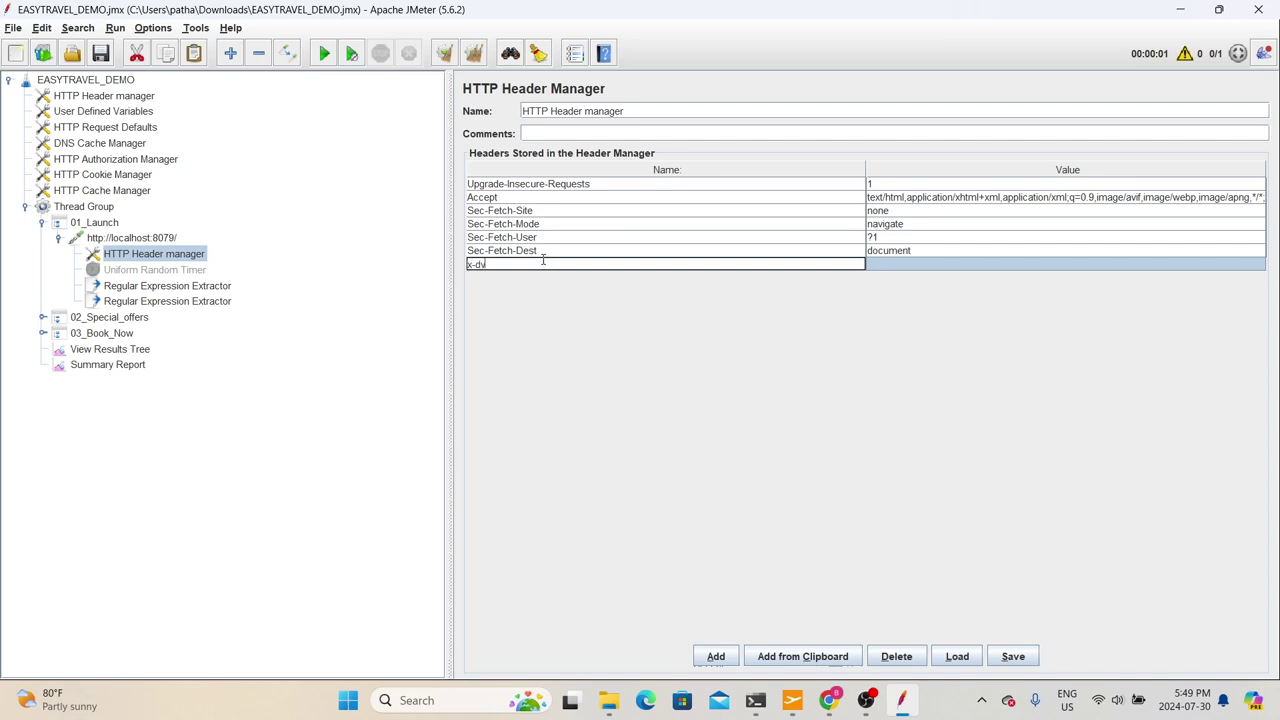
type("natrace-test")
left_click(907, 262)
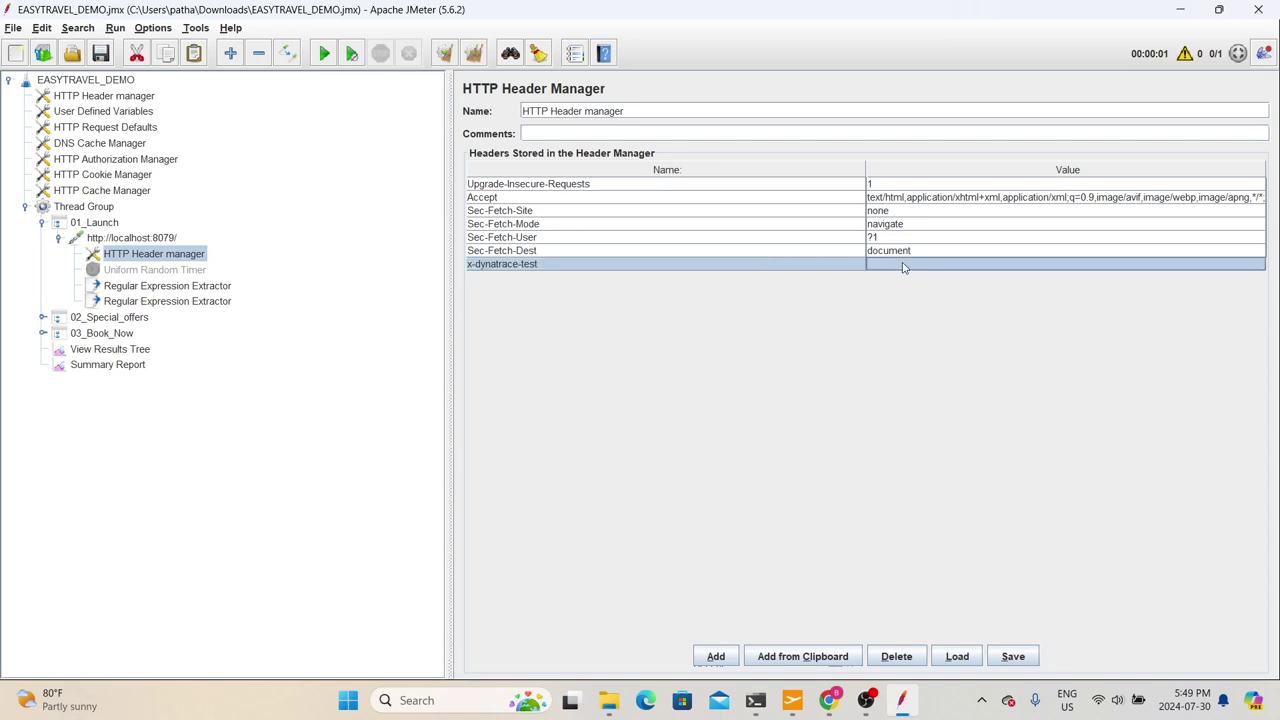
Step: Copy LSN=Scenario1;TSN=Put Item into Cart; from the Dynatrace JMeter integration documentation into the x-dynatrace-test header's value
left_click(835, 702)
scroll(640, 400, "up", 4)
left_click(393, 337)
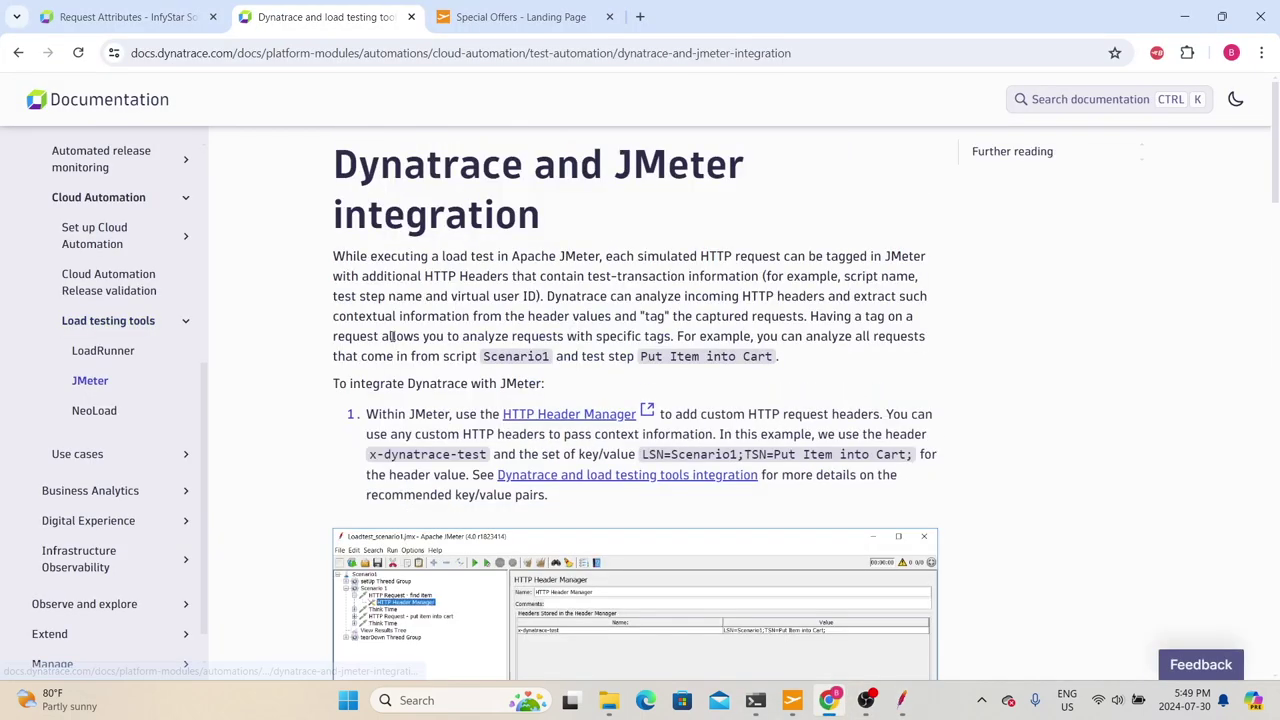
scroll(651, 508, "down", 1)
left_click_drag(641, 371, 836, 371)
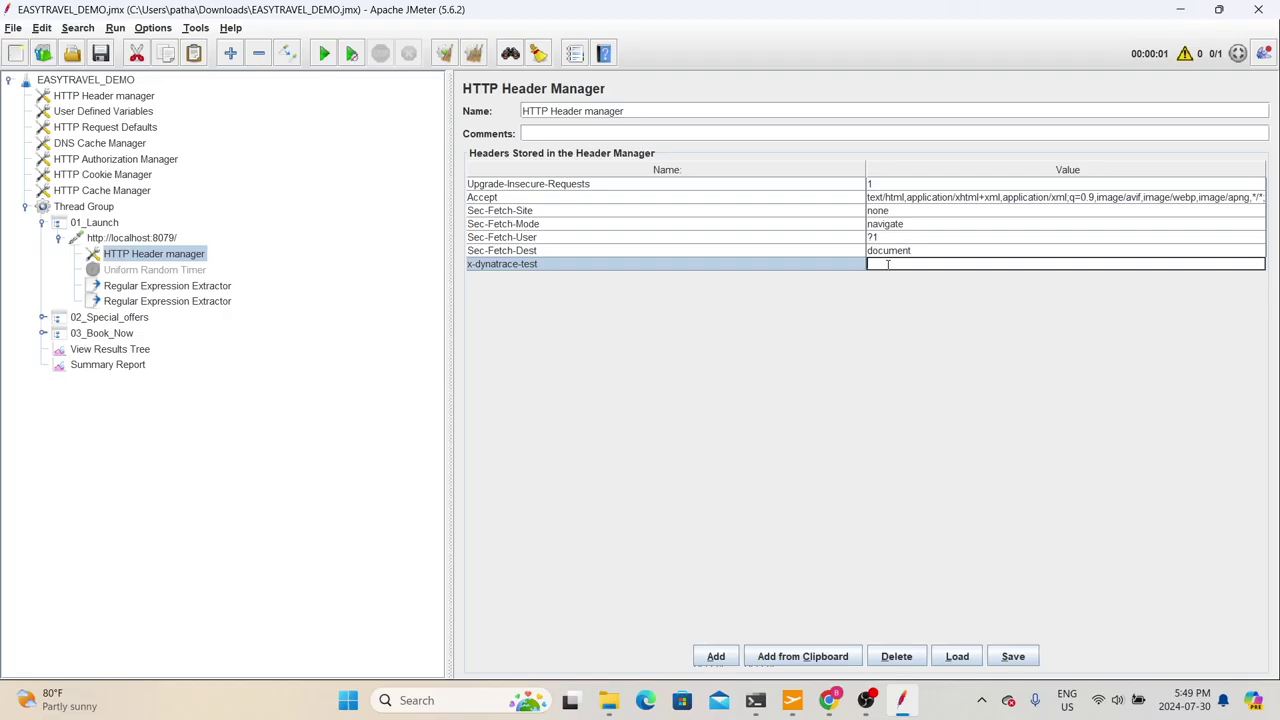
type("LSN=Scenario1;TSN=Put Item into Cart;")
Step: Change the x-dynatrace-test value of the 01_Launch request to LSN=EasyTravel_Demo;TSN=01_Launch;
left_click(936, 264)
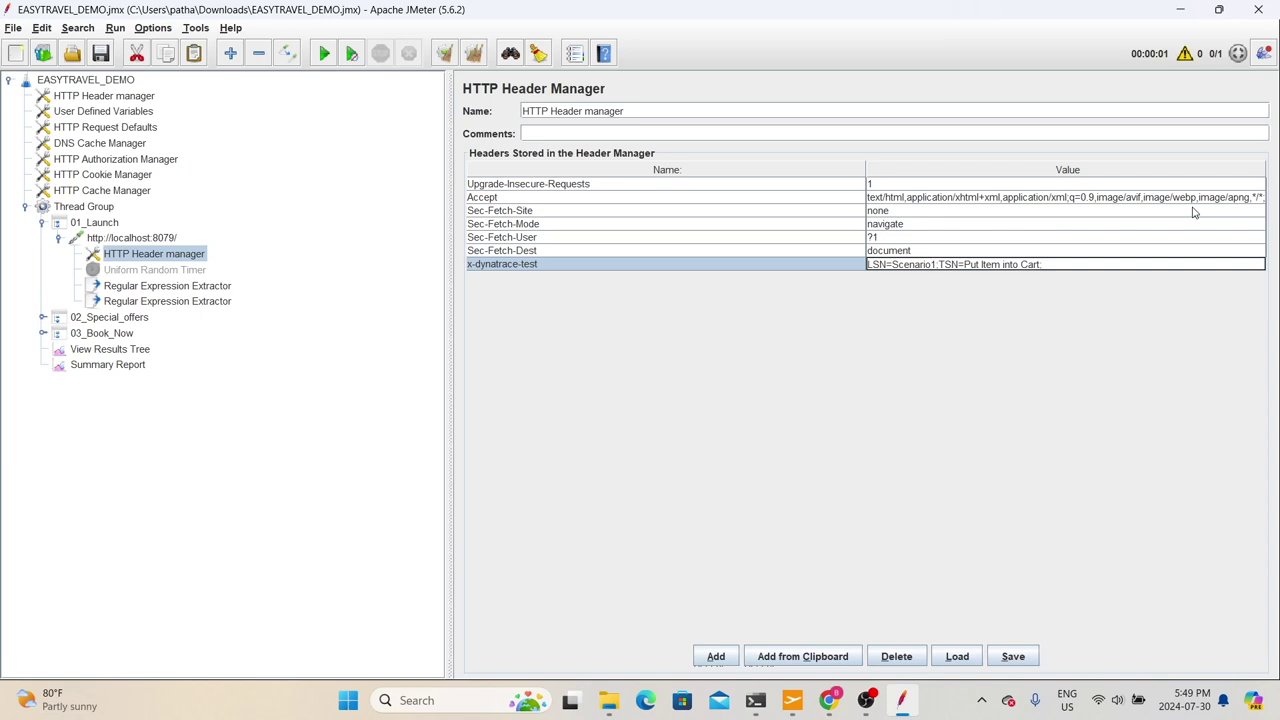
key("ctrl+shift+Left")
type("Easy")
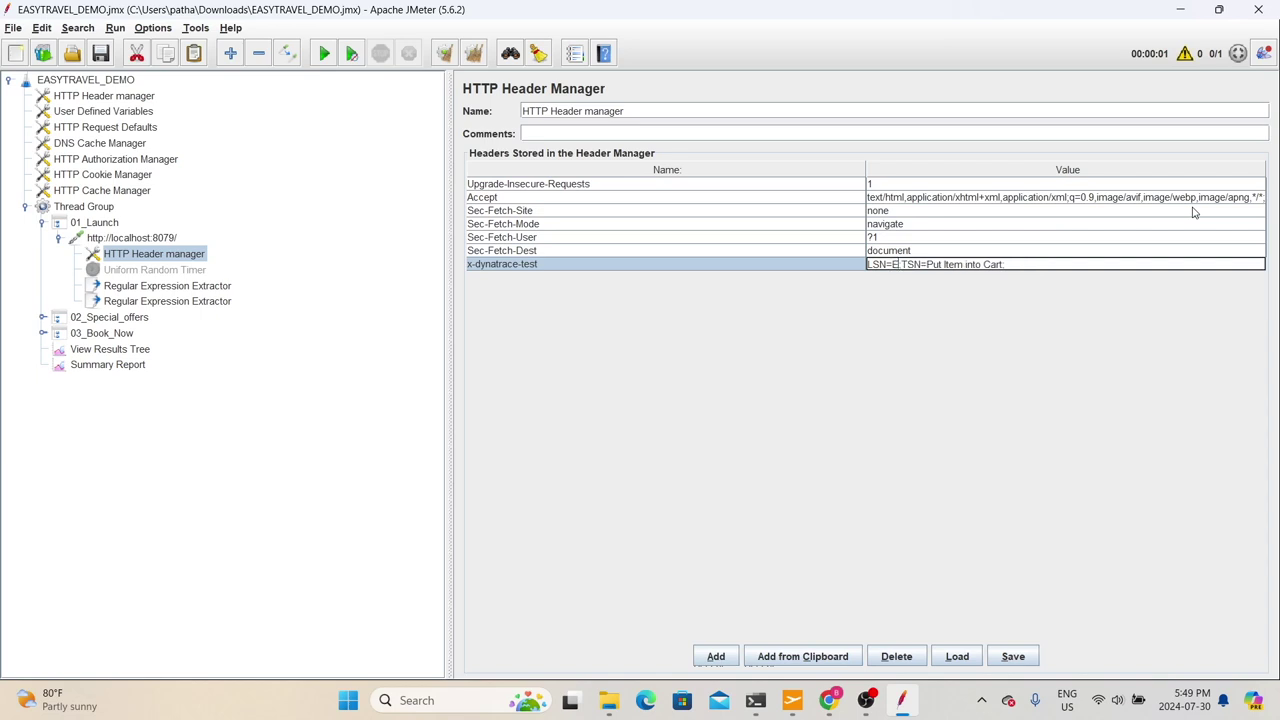
type("Travel_Demo")
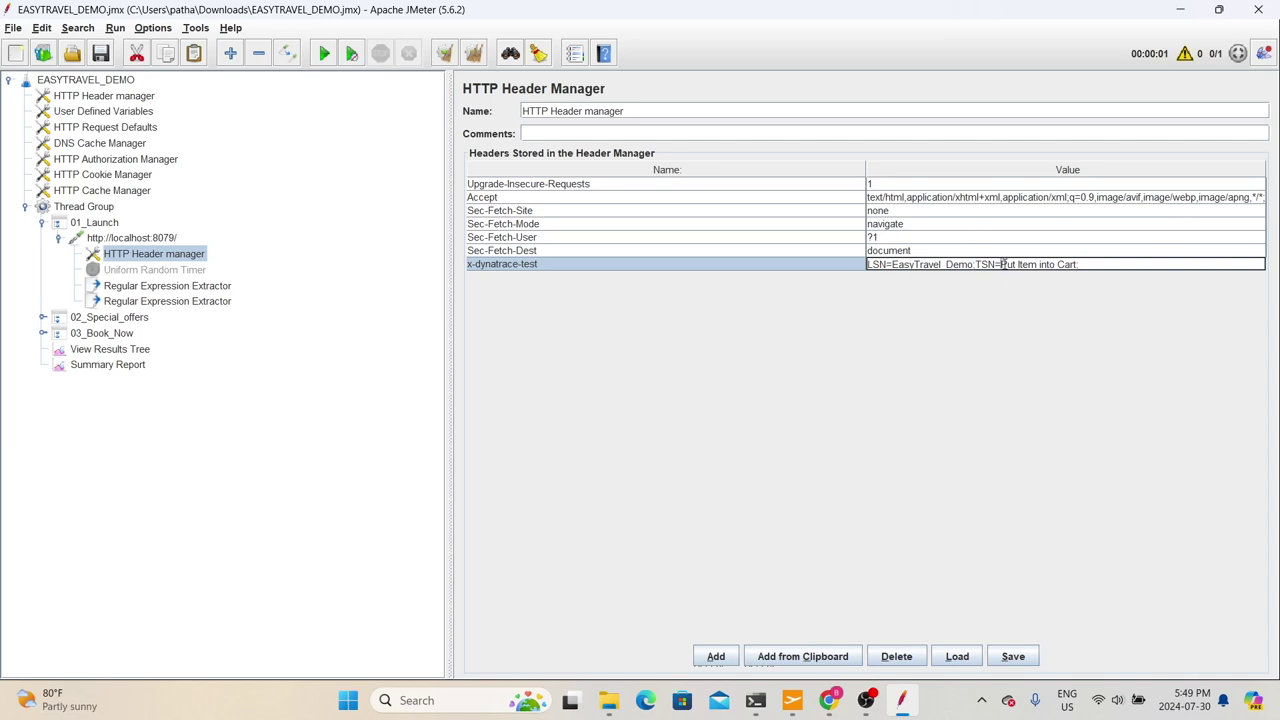
left_click_drag(1002, 264, 1259, 253)
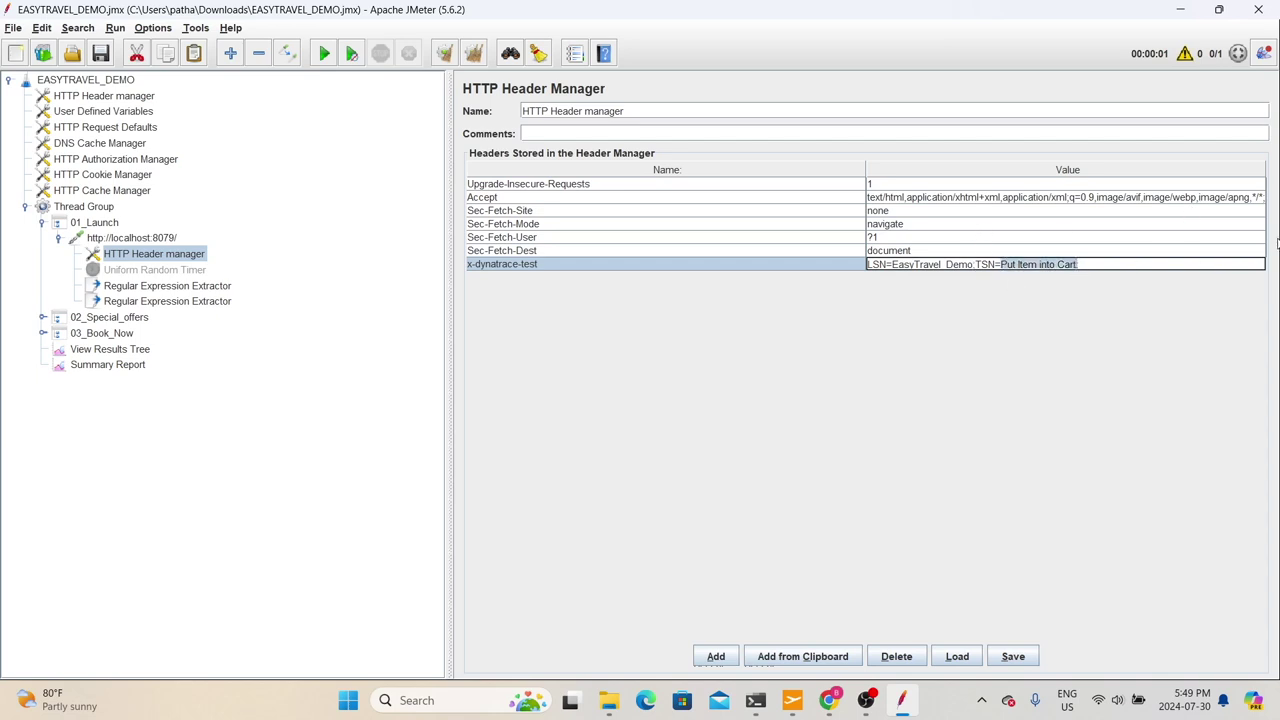
type("01 Launch;")
Step: Copy the x-dynatrace-test header from the 01_Launch request into the HTTP Header manager of the 02_Special_offers request
left_click(660, 260)
left_click(658, 252)
left_click(655, 265)
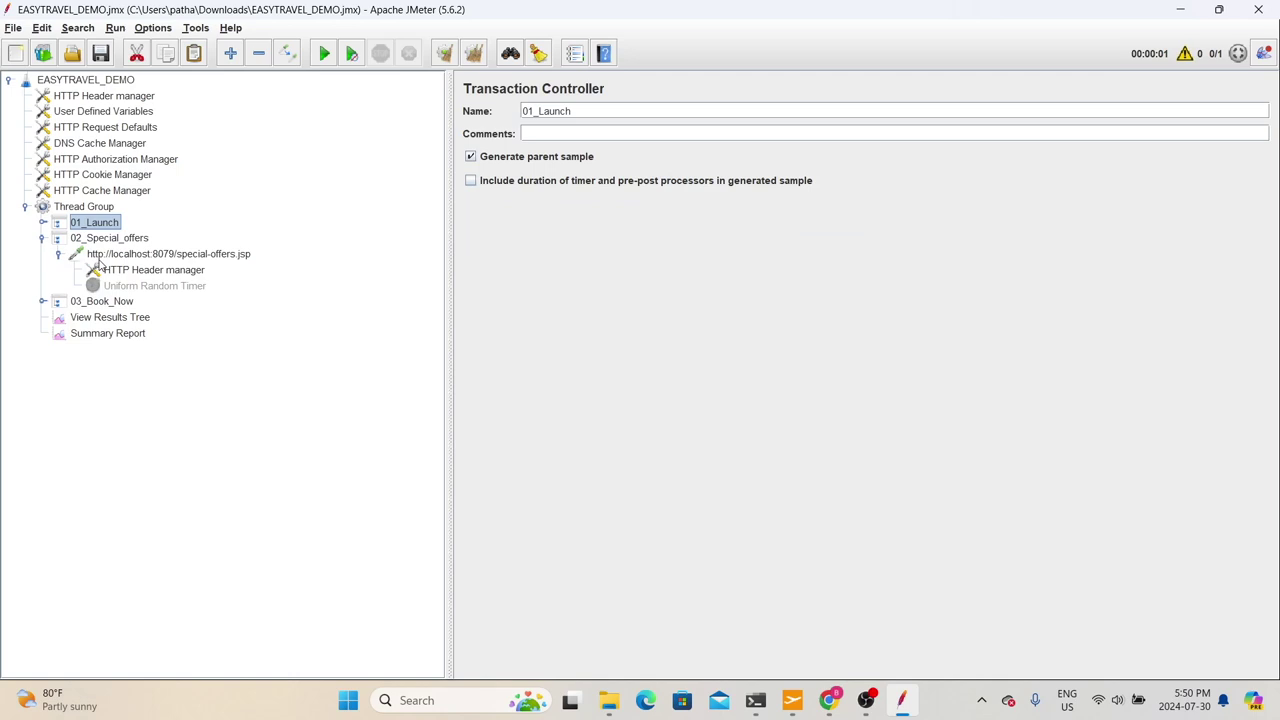
left_click(114, 270)
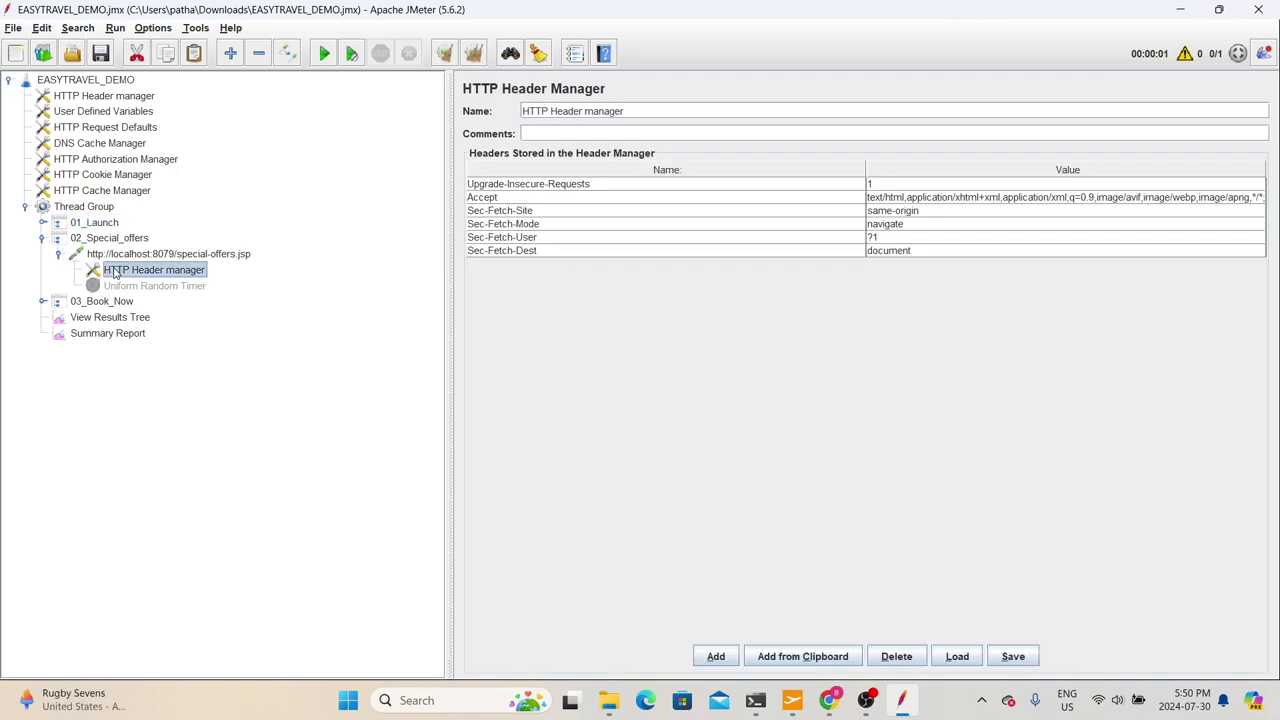
left_click(778, 656)
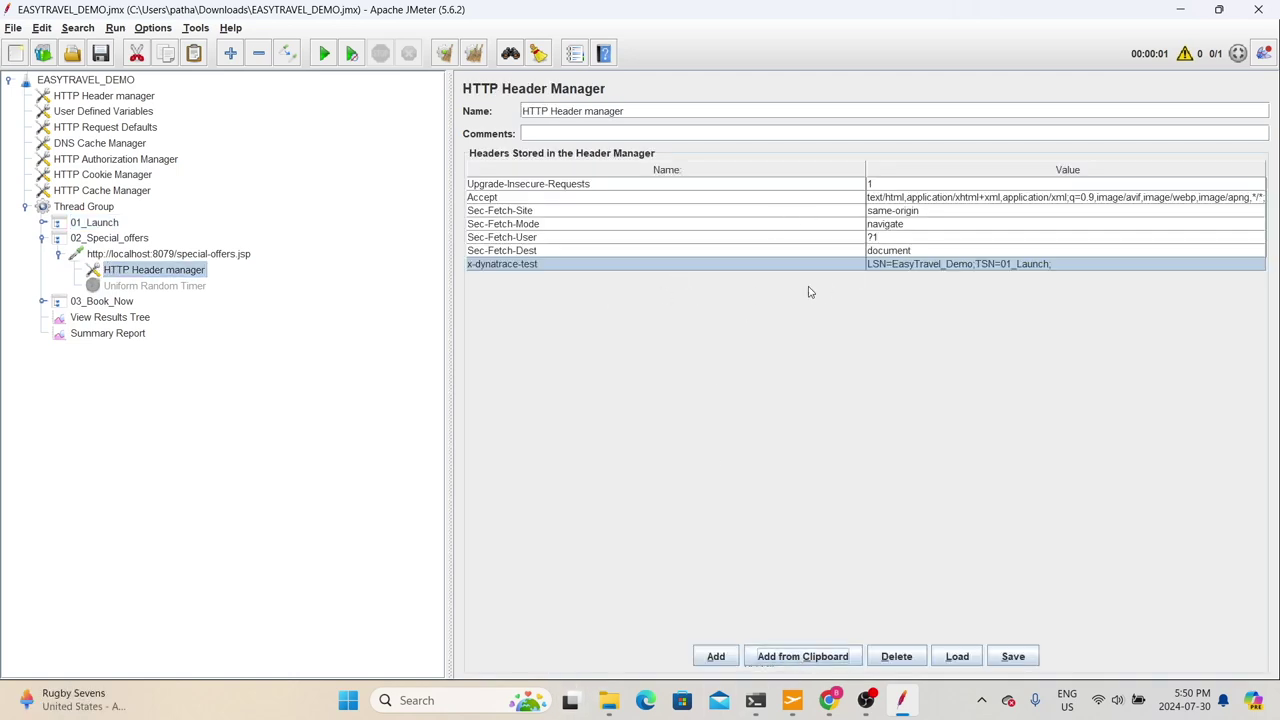
Step: Set the TSN in the 02_Special_offers request's x-dynatrace-test header value to 02_Special_offers
double_click(978, 266)
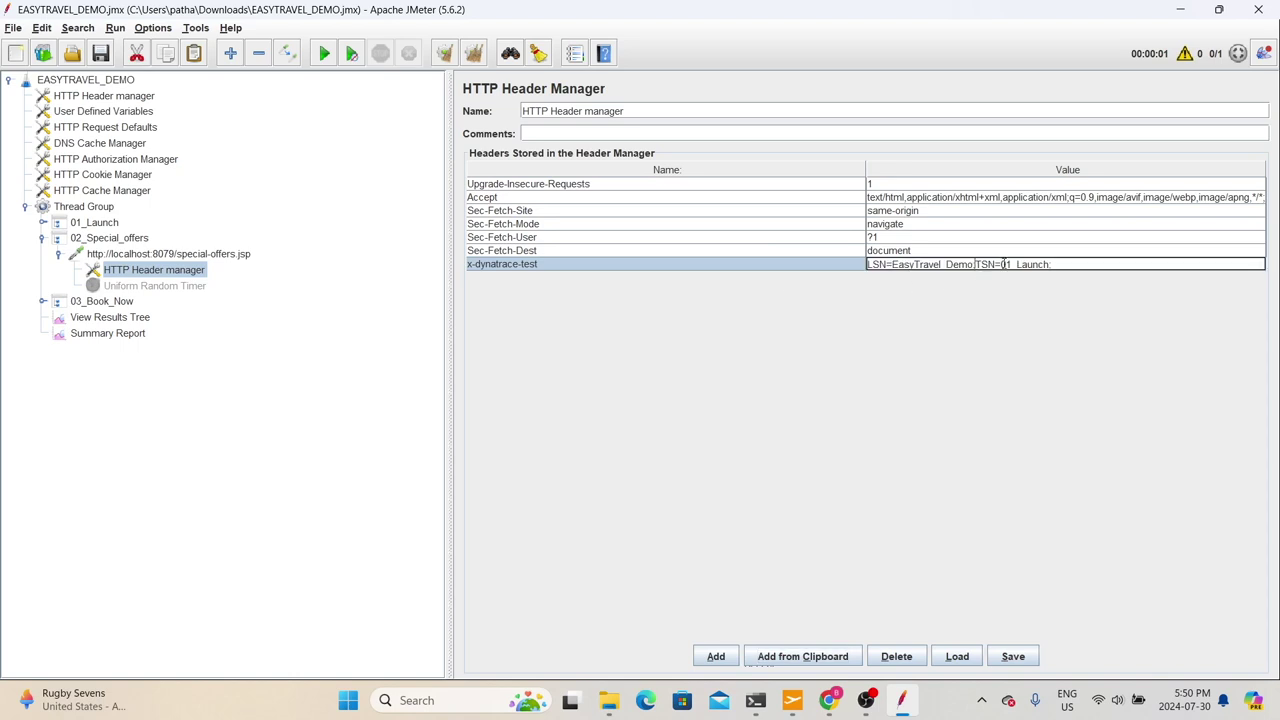
left_click_drag(1003, 264, 1047, 264)
key("BackSpace")
type("02_Special_offers")
left_click(106, 301)
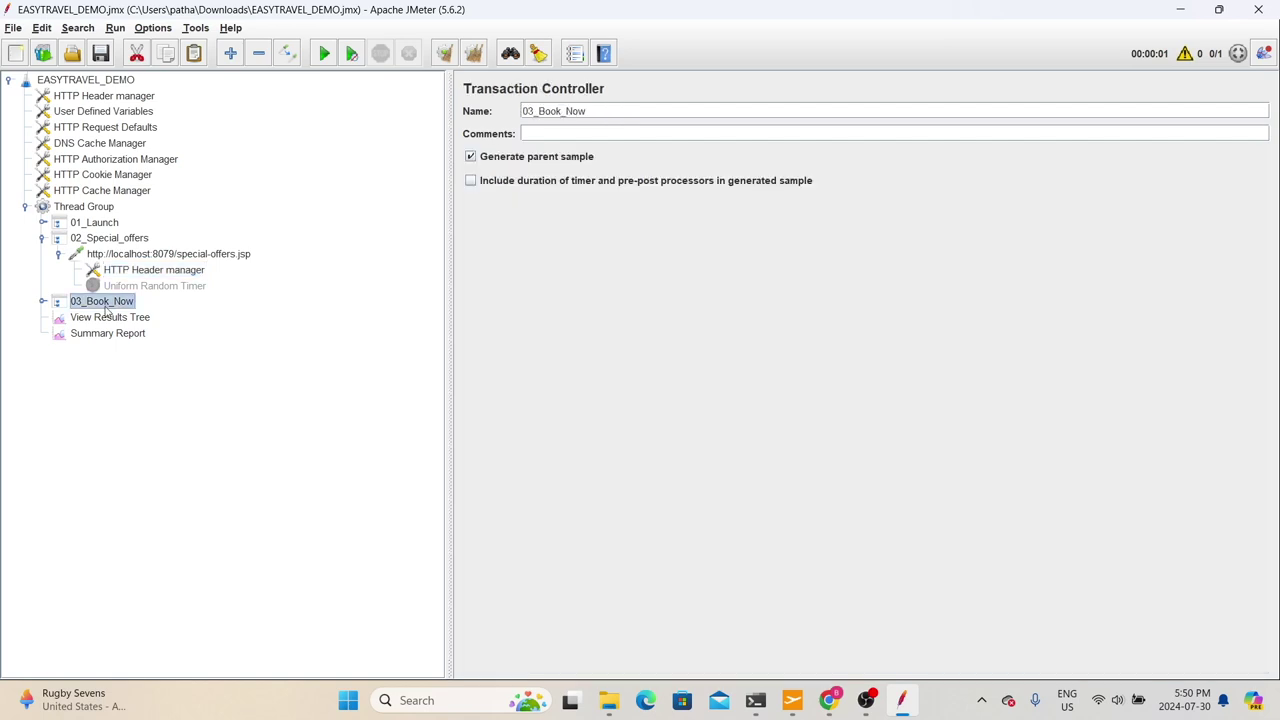
Step: Paste the x-dynatrace-test header into the 03_Book_Now request's header manager with value LSN=EasyTravel_Demo;TSN=03_Book_Now; and save the test plan
double_click(59, 306)
left_click(108, 335)
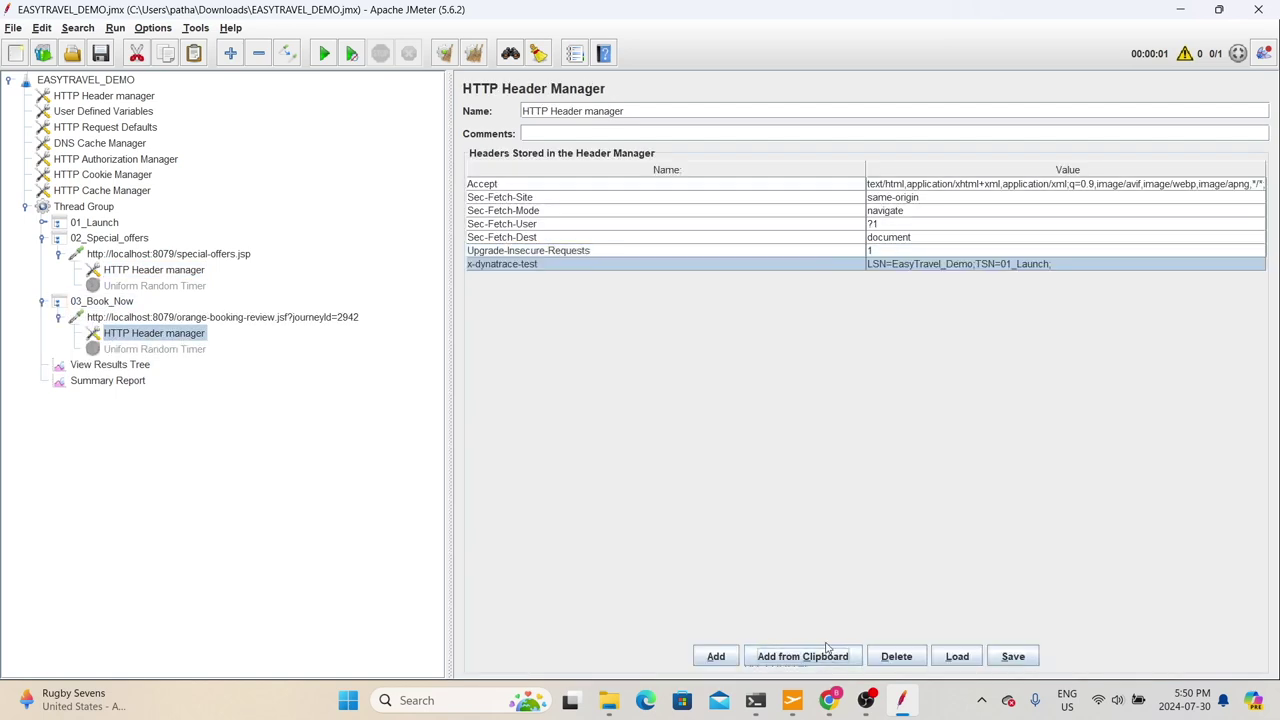
double_click(1017, 264)
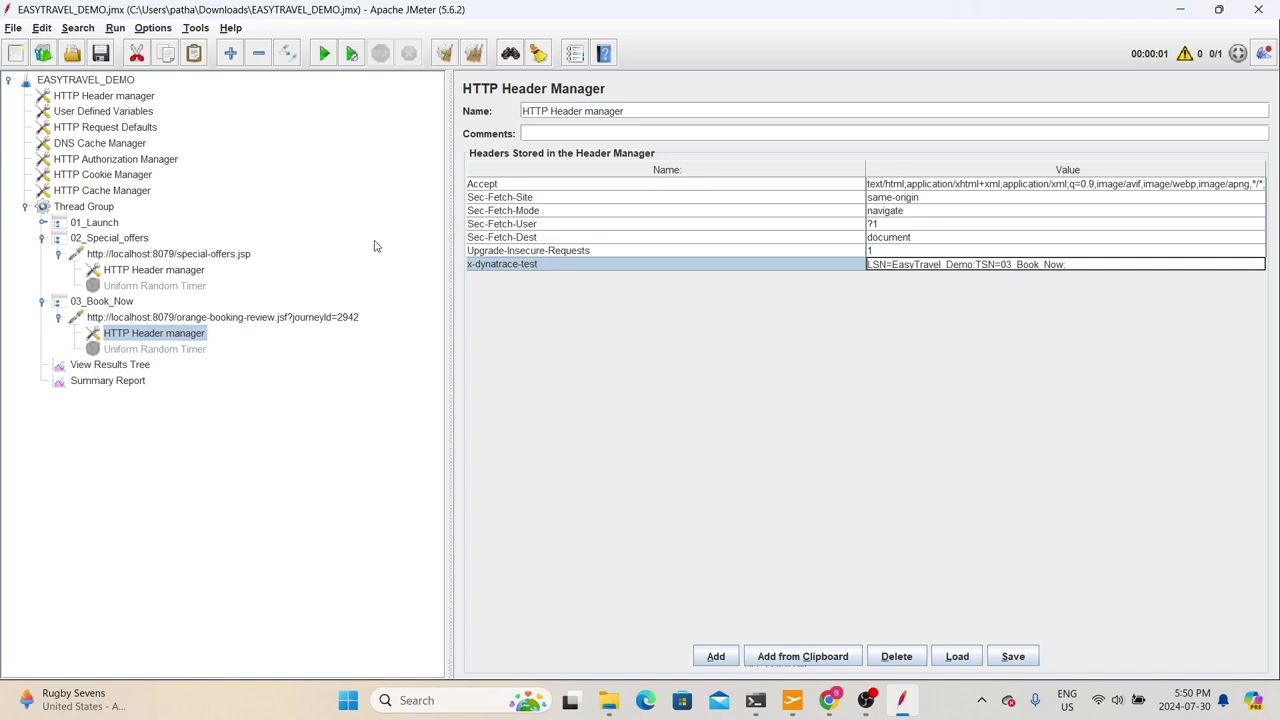
left_click(100, 53)
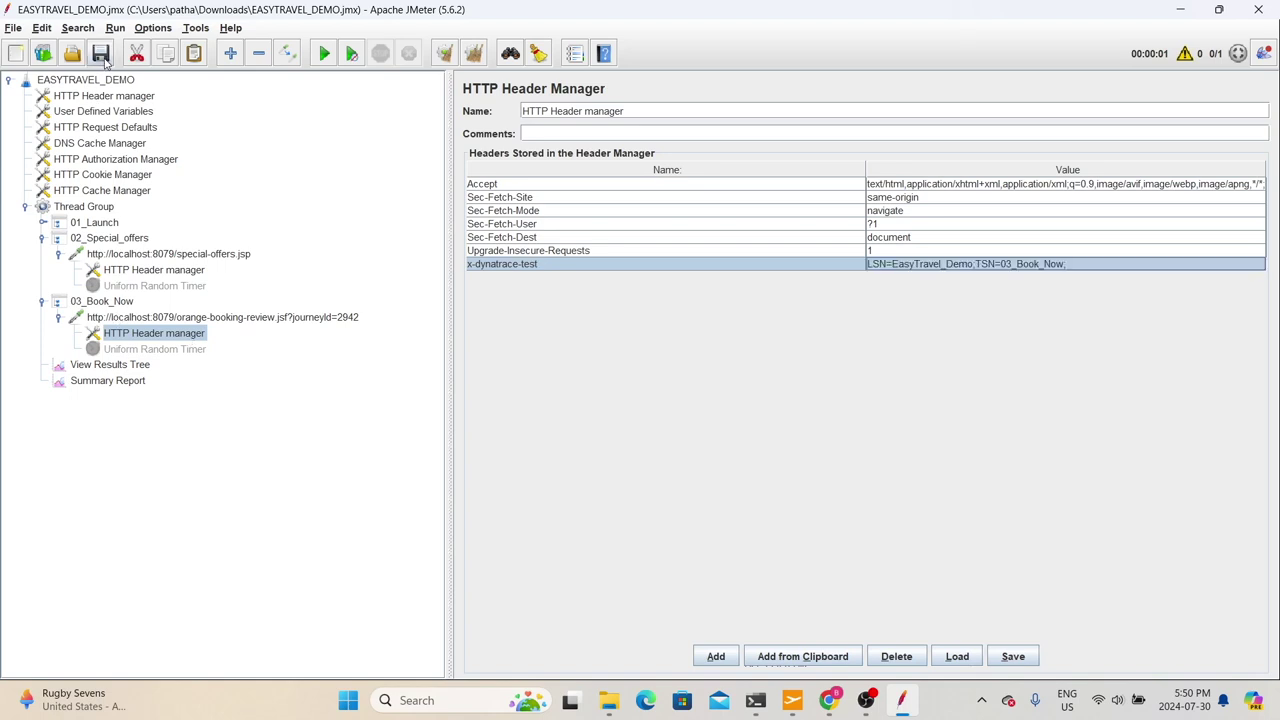
Step: Clear the old results, run the test plan with View Results Tree open, and collapse the 02_Special_offers and 03_Book_Now controllers
left_click(90, 365)
left_click(474, 53)
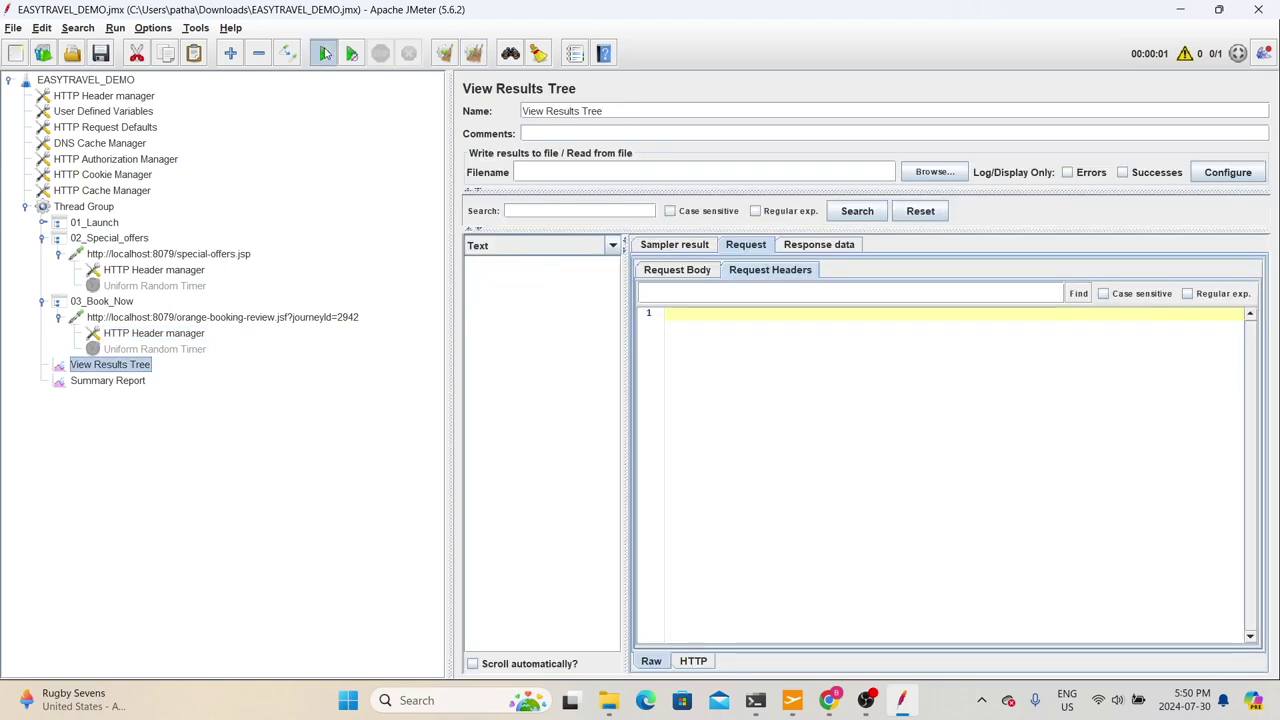
left_click(324, 53)
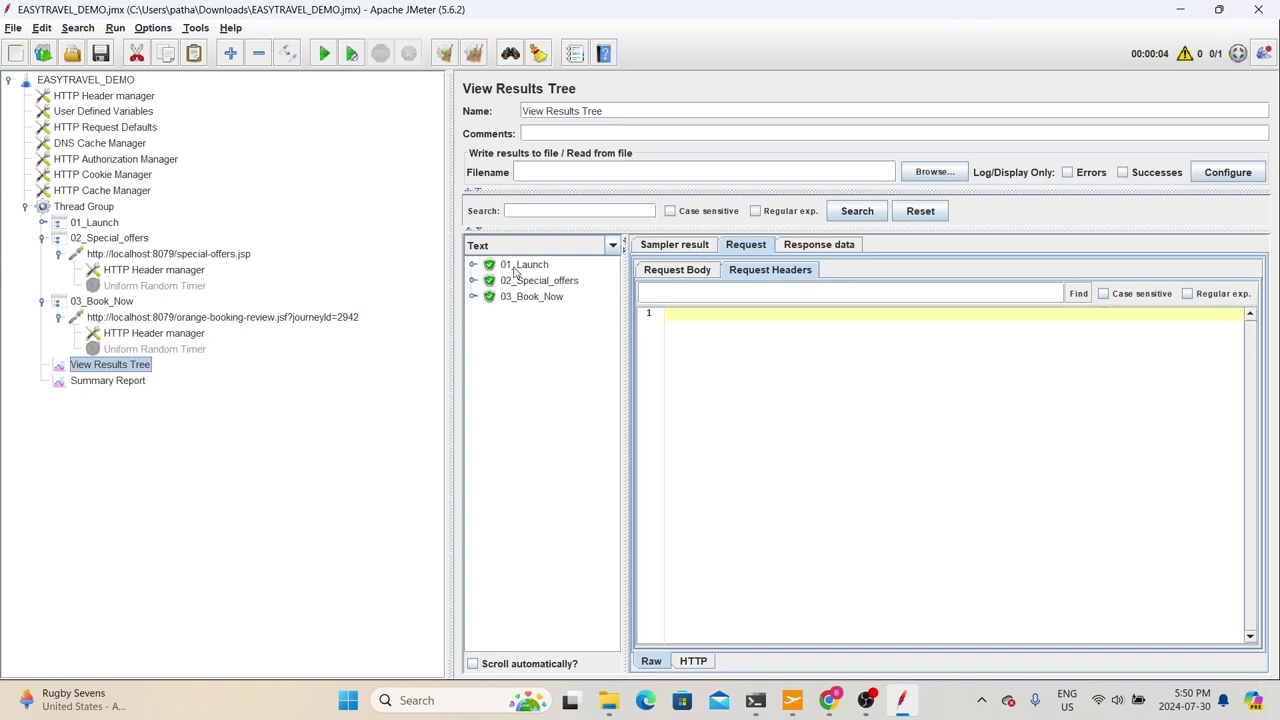
left_click(41, 238)
left_click(41, 254)
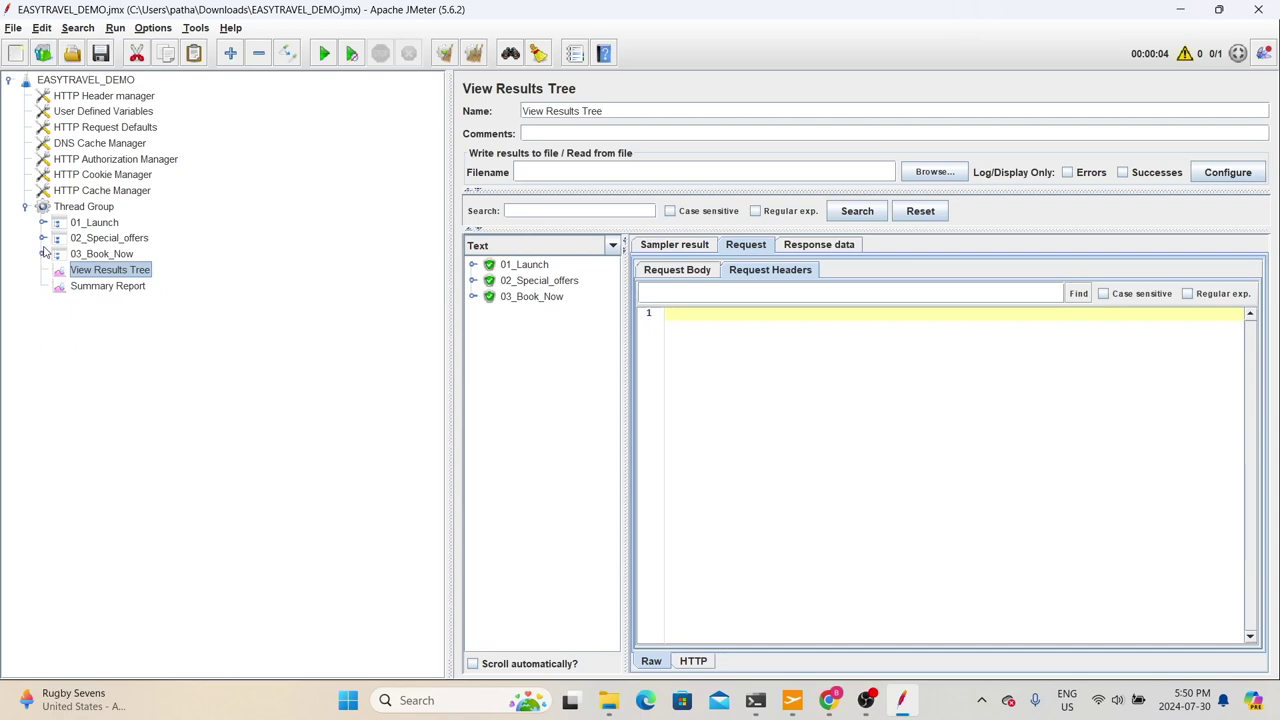
Step: Switch to Dynatrace in the browser and open the Request attributes settings under server-side service monitoring
left_click(828, 700)
left_click(128, 8)
scroll(60, 640, "down", 10)
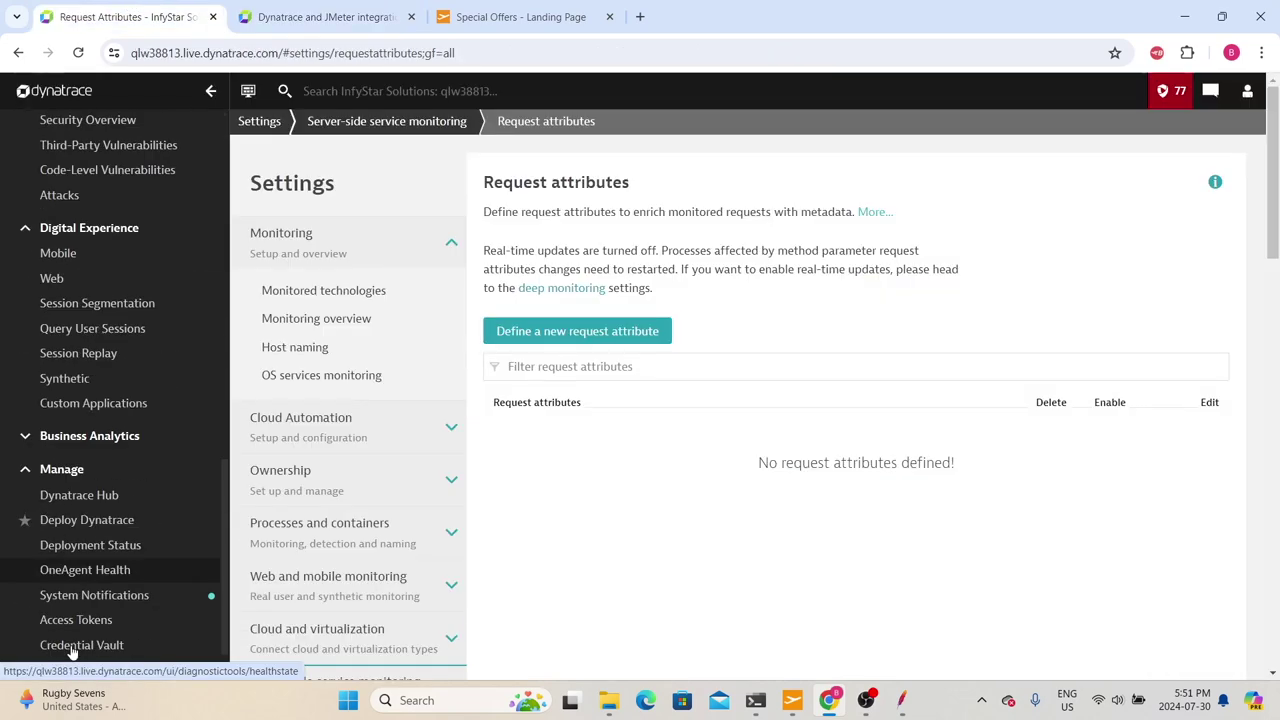
left_click(61, 647)
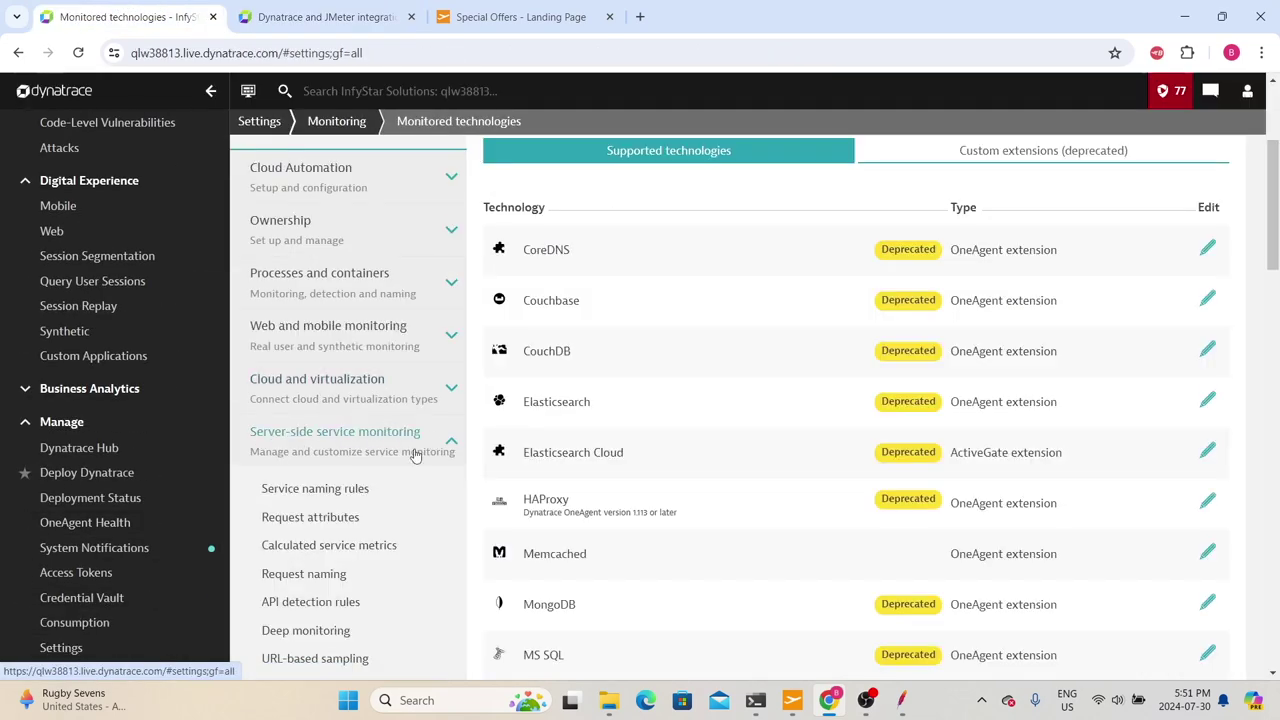
left_click(334, 519)
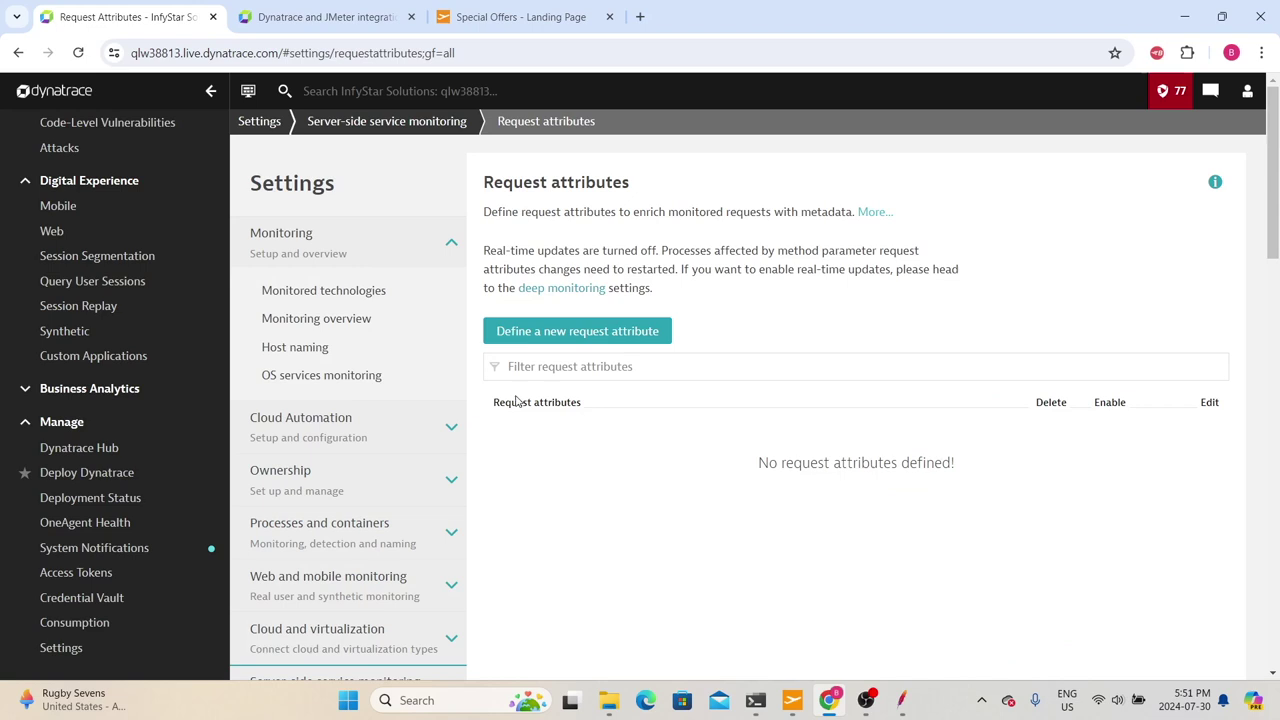
scroll(520, 398, "down", 1)
Step: Define a new request attribute named JMeter_Integration
left_click(560, 256)
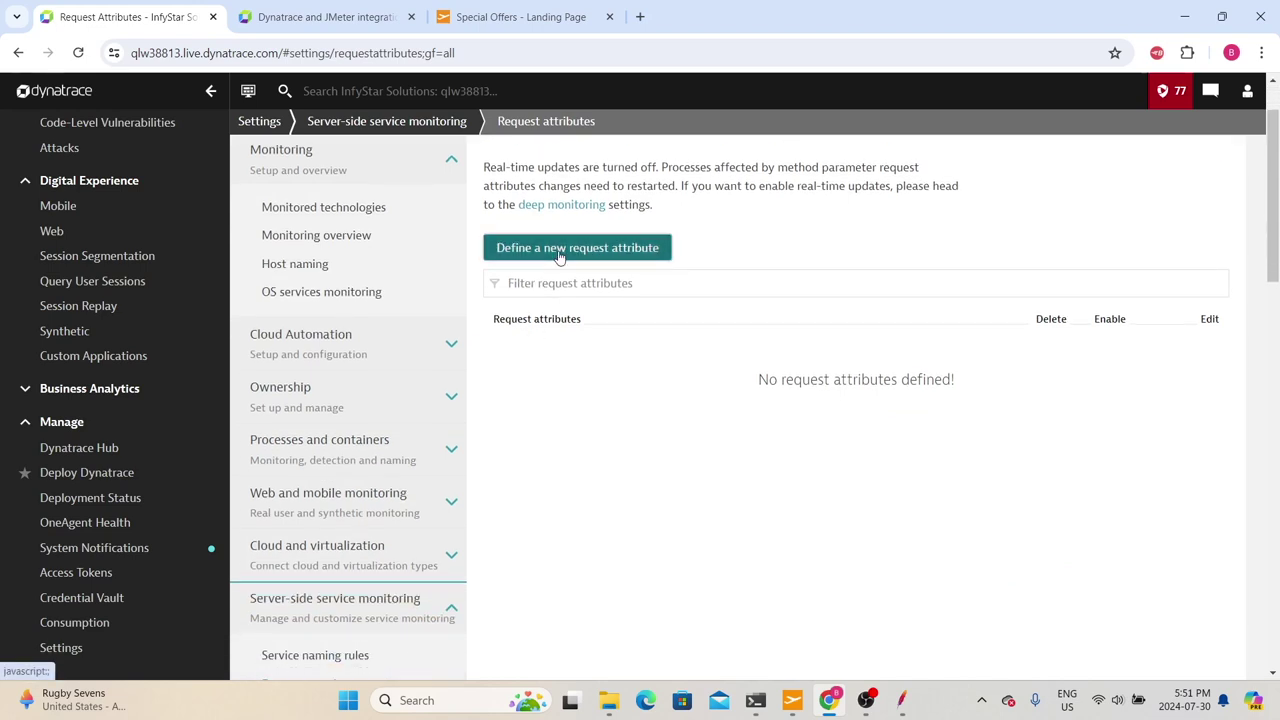
left_click(549, 356)
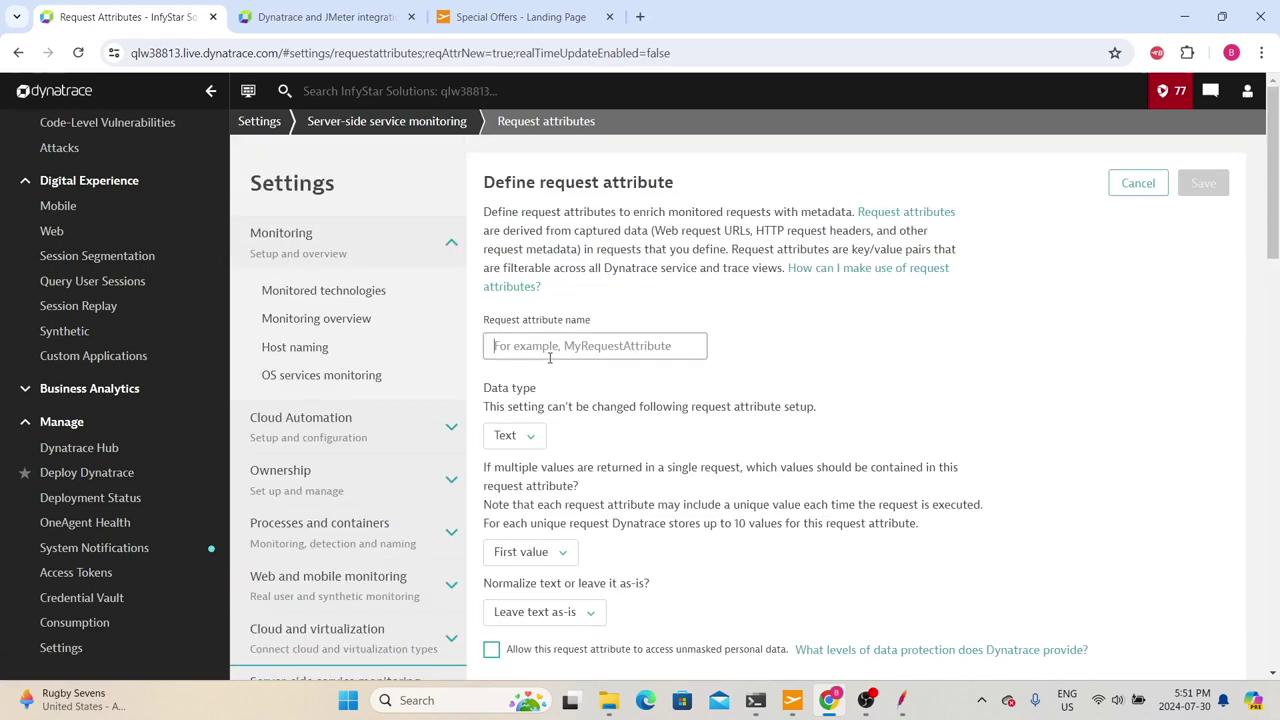
type("J")
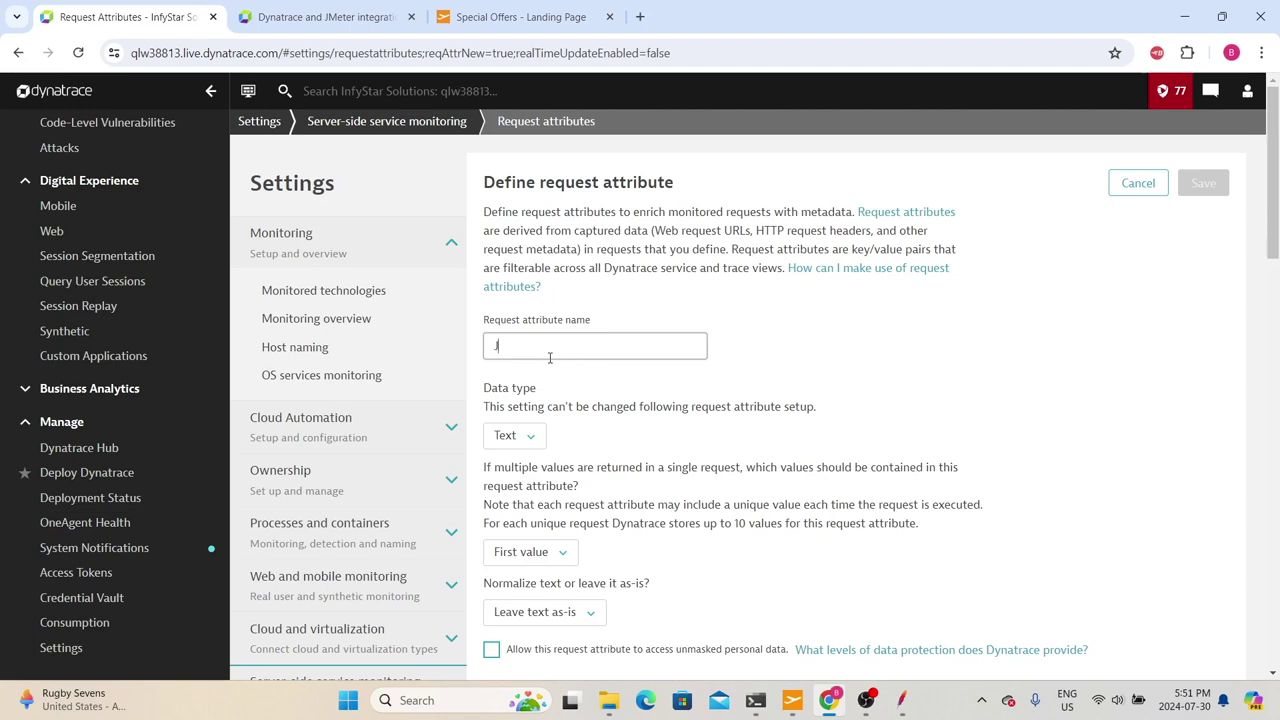
type("Meter_Integrti")
scroll(549, 358, "down", 3)
mouse_move(553, 410)
left_mouse_down()
mouse_move(553, 388)
mouse_move(530, 420)
left_mouse_up()
scroll(530, 420, "up", 2)
scroll(520, 435, "down", 2)
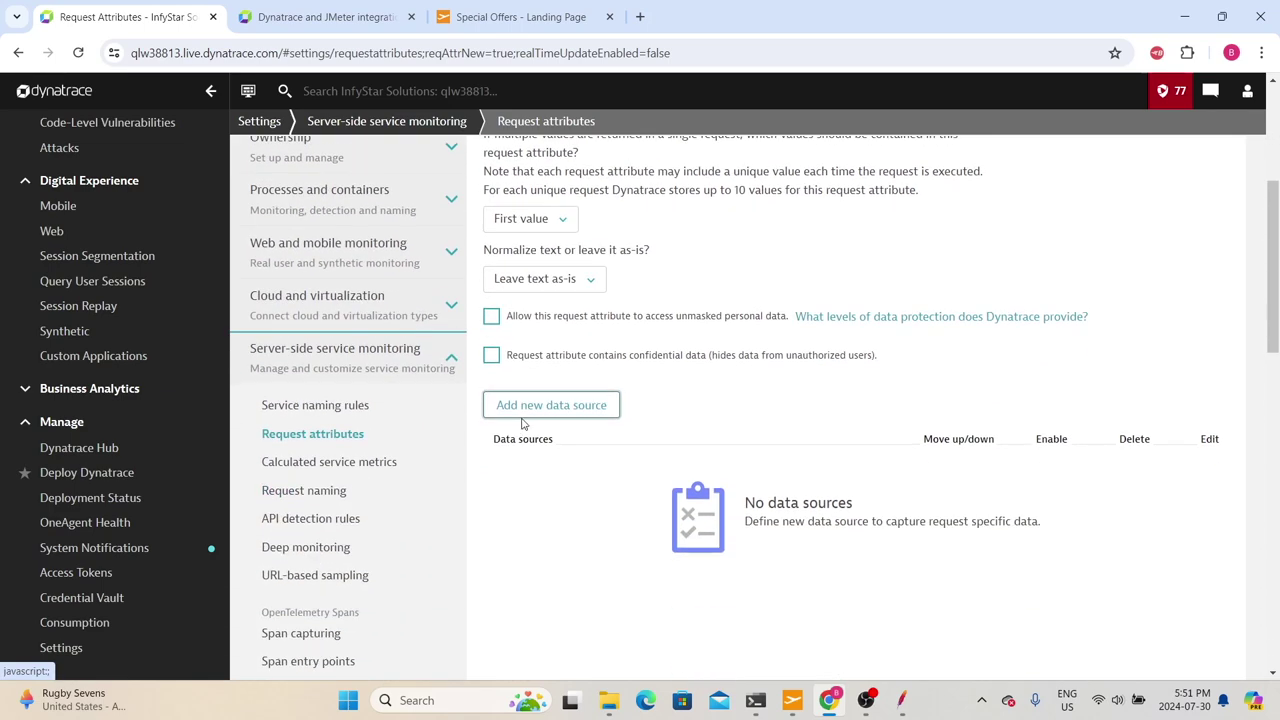
Step: Add a data source to the request attribute that captures the HTTP request header x-dynatrace-test
left_click(547, 412)
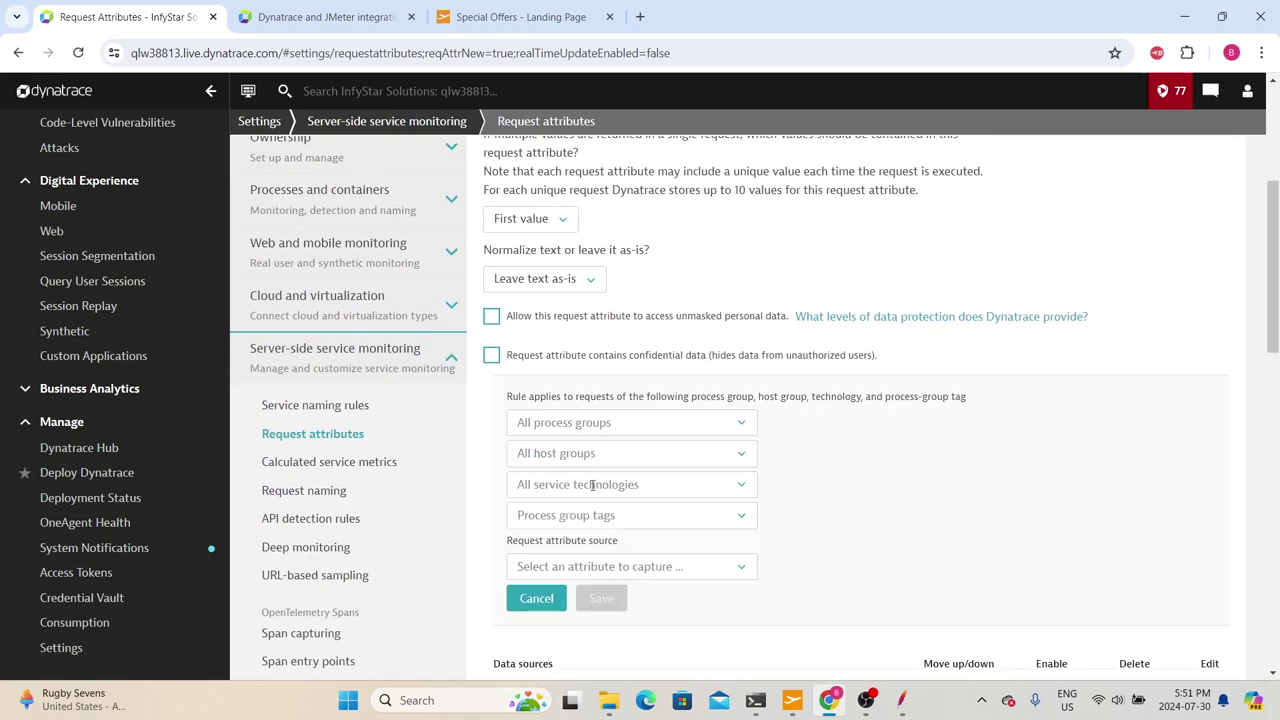
scroll(560, 480, "down", 1)
left_click(615, 481)
type("http req")
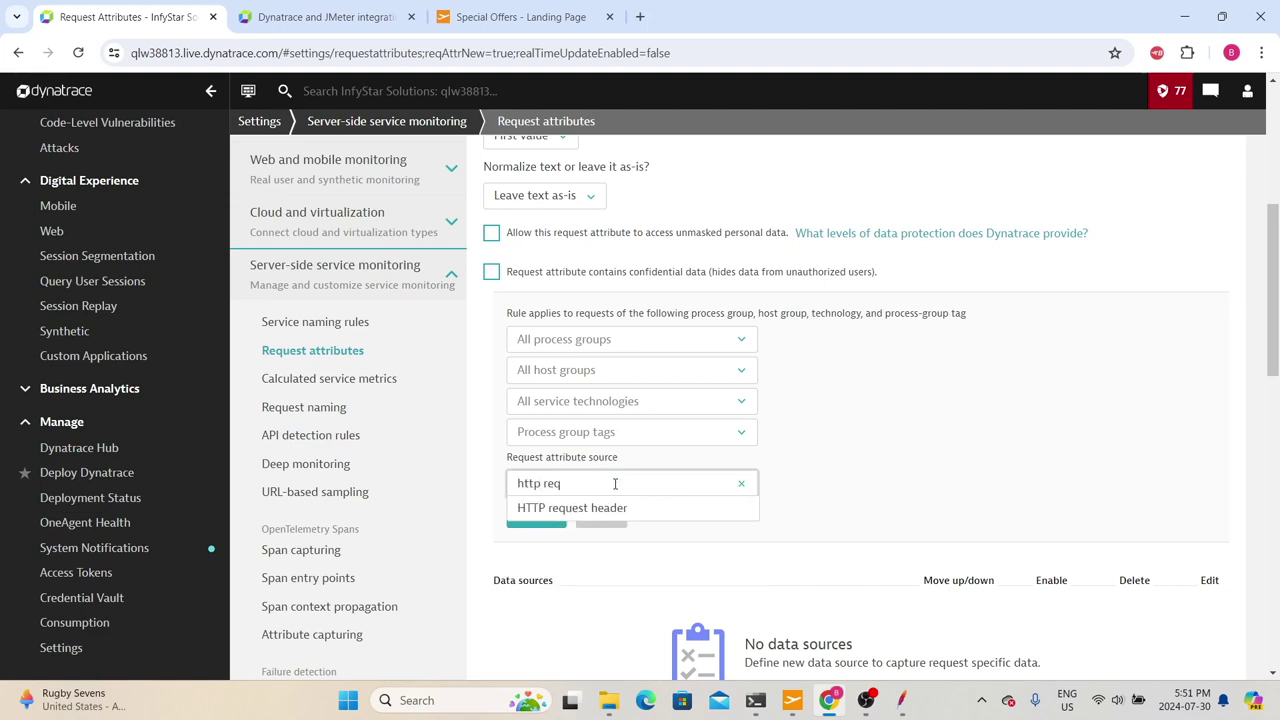
left_click(600, 514)
scroll(735, 482, "down", 3)
left_click(591, 383)
type("x-dynatrace-test")
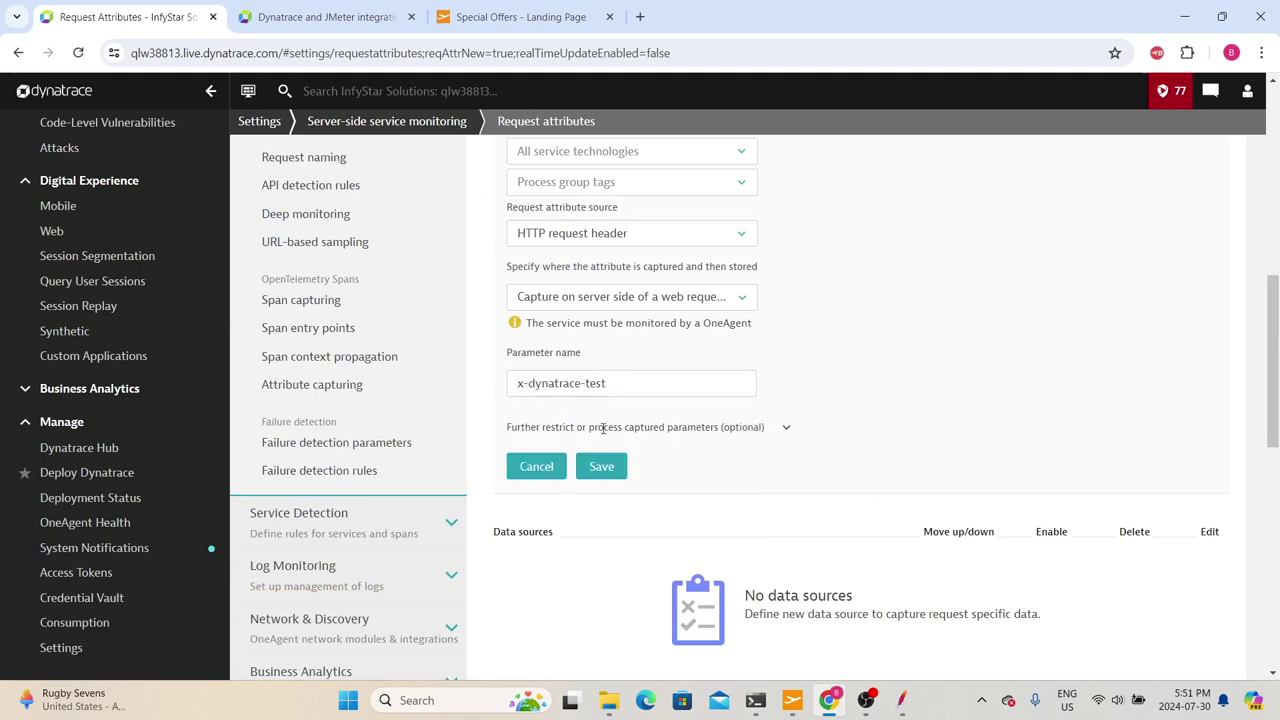
Step: Restrict the captured parameter by extracting the substring between TSN= and ;
left_click(785, 430)
scroll(760, 423, "down", 1)
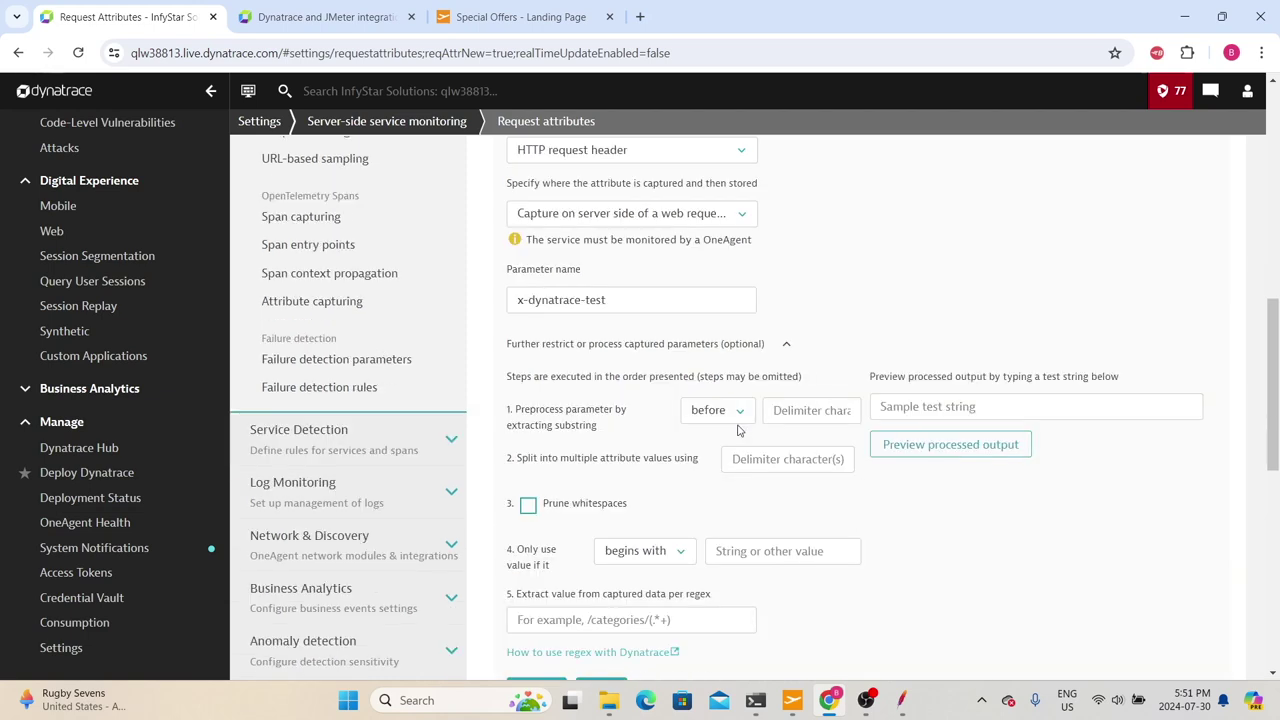
left_click(725, 418)
left_click(719, 484)
left_click(766, 406)
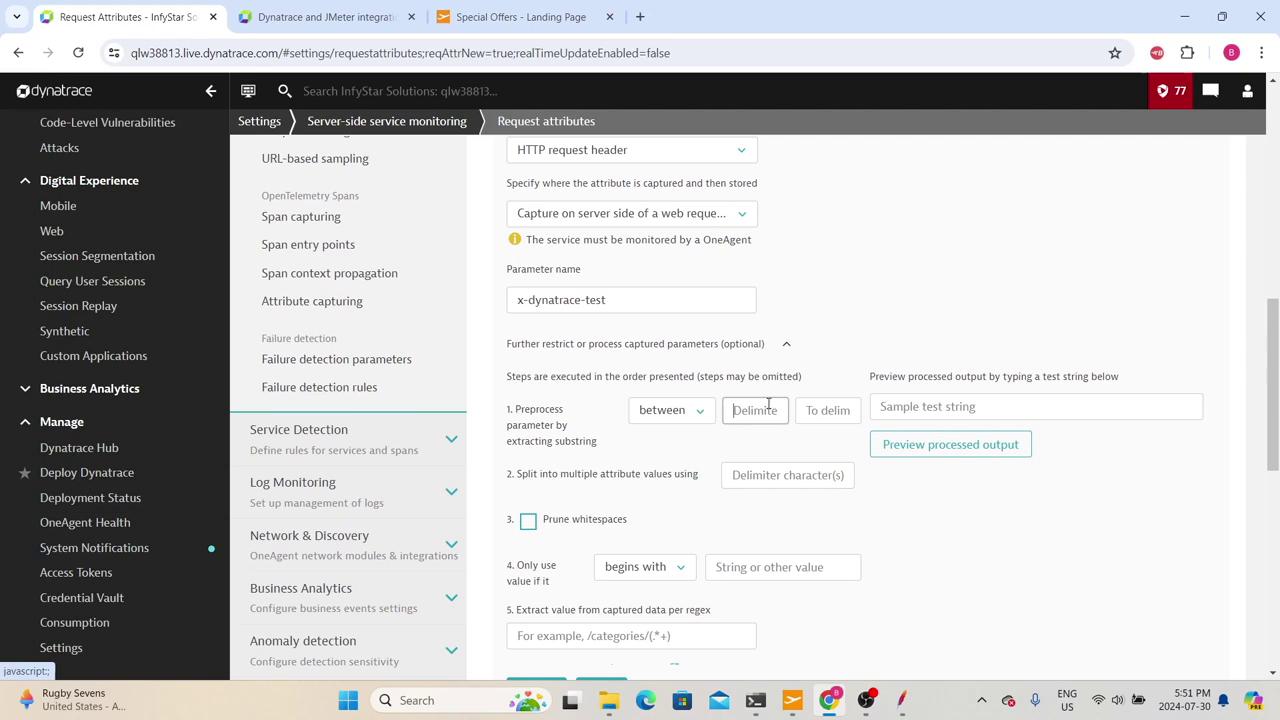
type("TSN=")
key("Tab")
type(";")
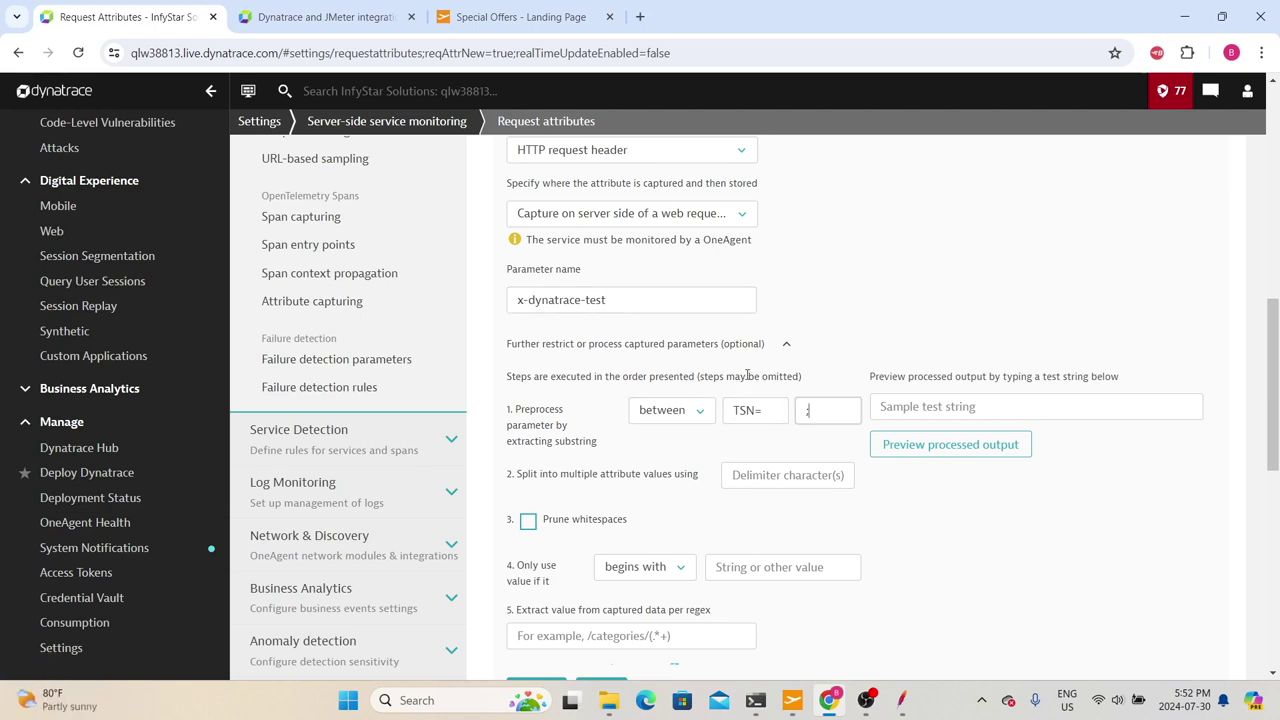
Step: Check the request attribute's entries, then save the data source and the JMeter_Integration request attribute
scroll(700, 400, "up", 10)
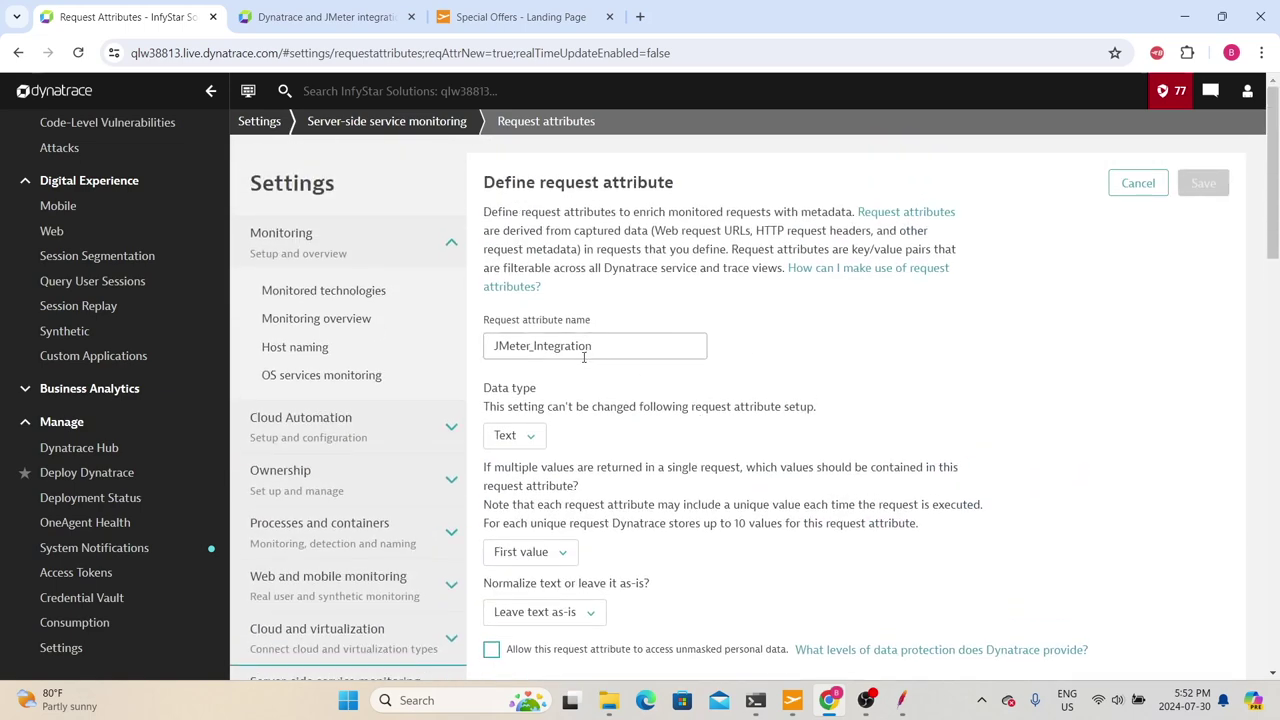
scroll(584, 357, "down", 10)
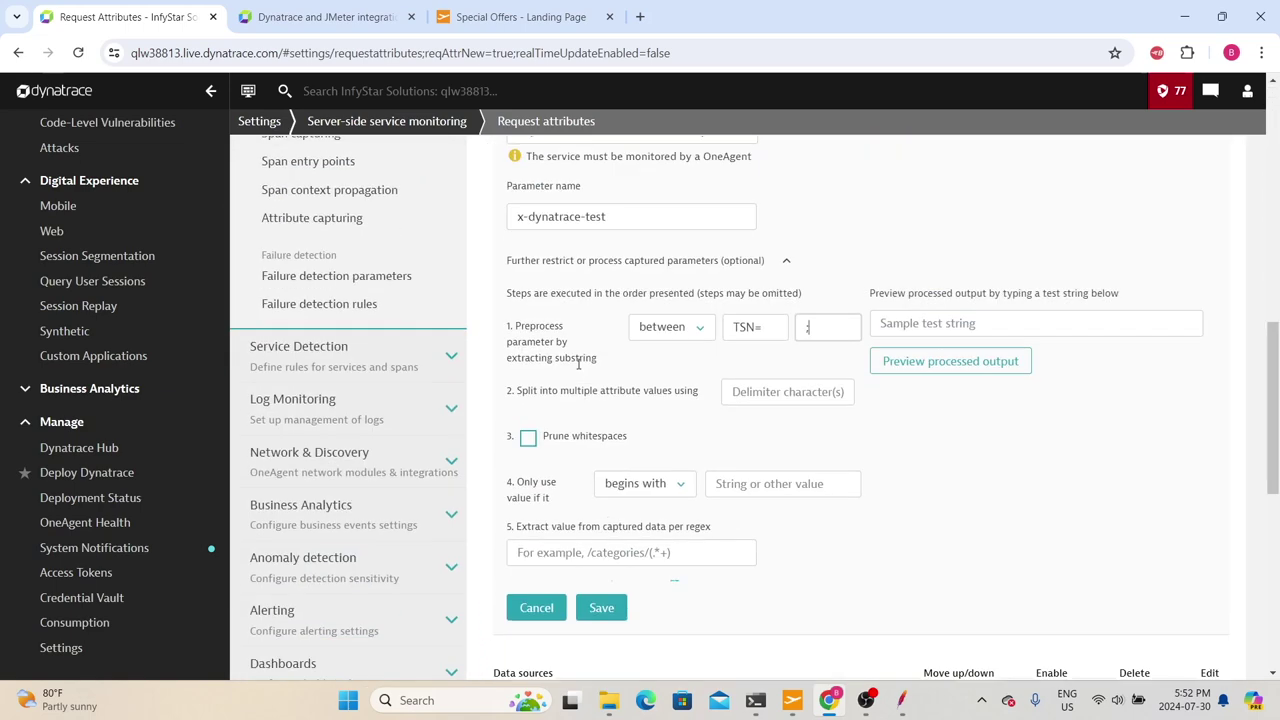
left_click(605, 606)
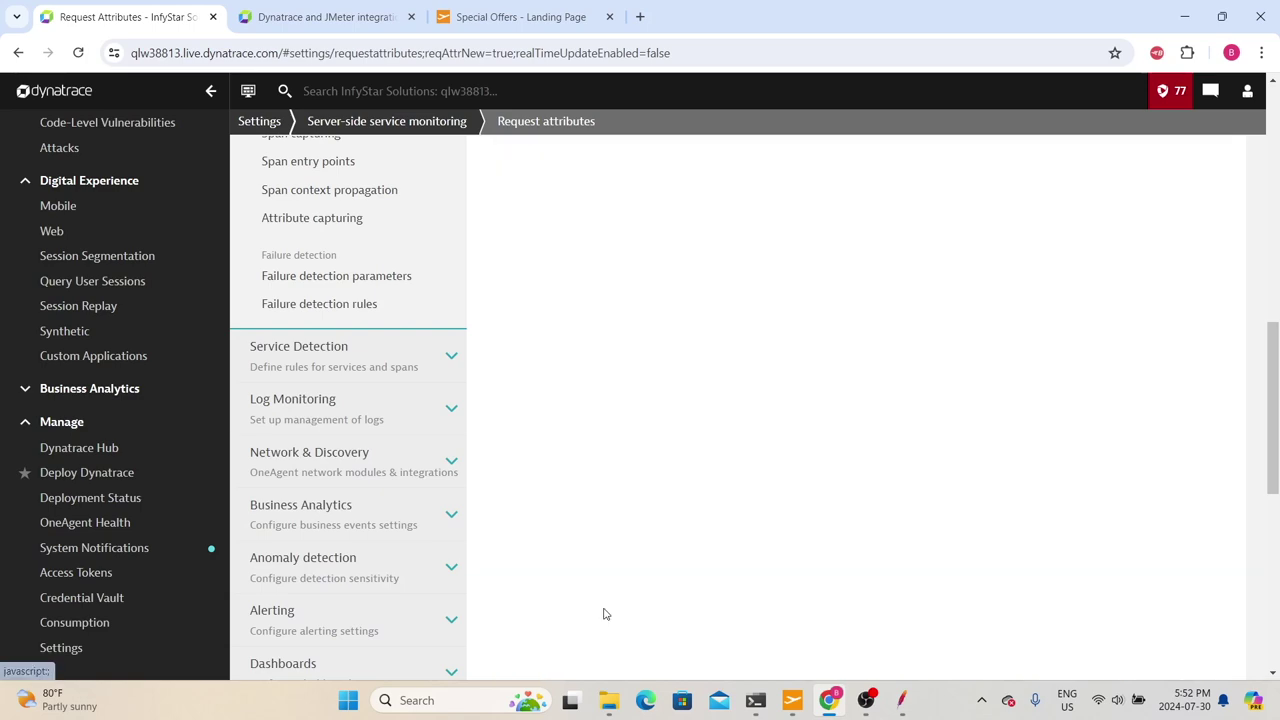
left_click(1213, 188)
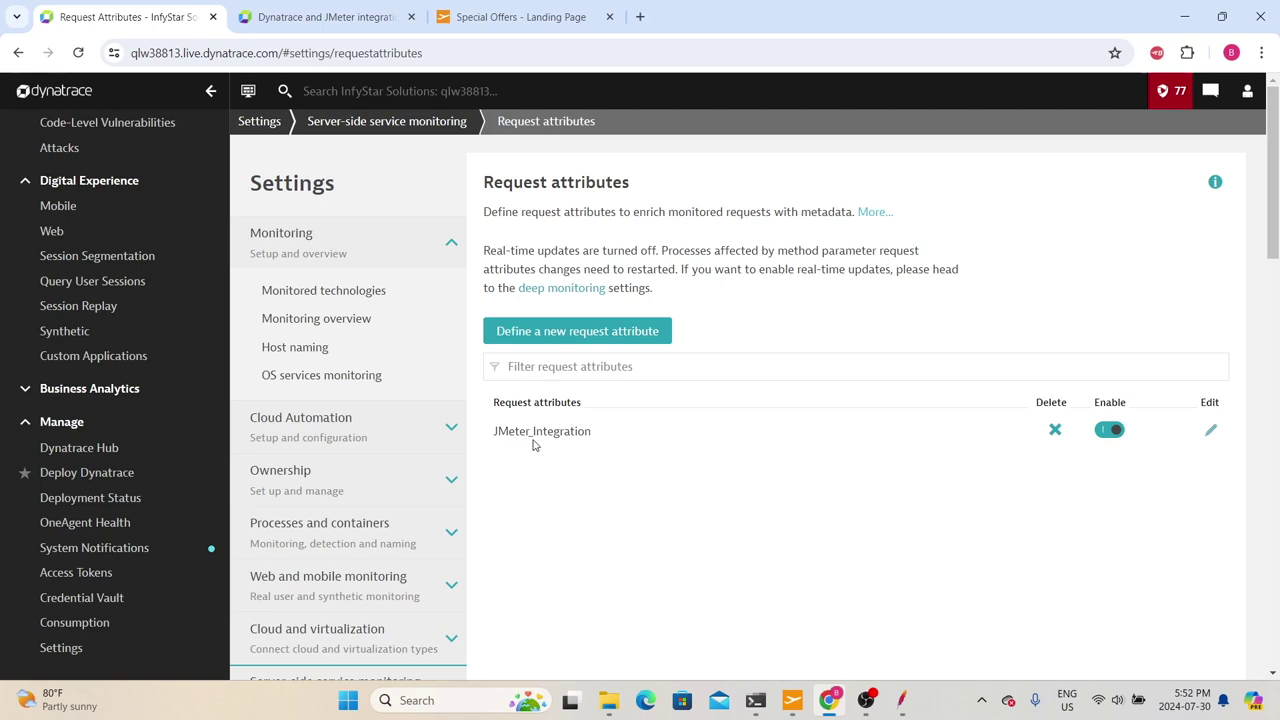
Step: Switch to JMeter, set the Thread Group's loop count to 10, save the test plan and run it
key("alt+Tab")
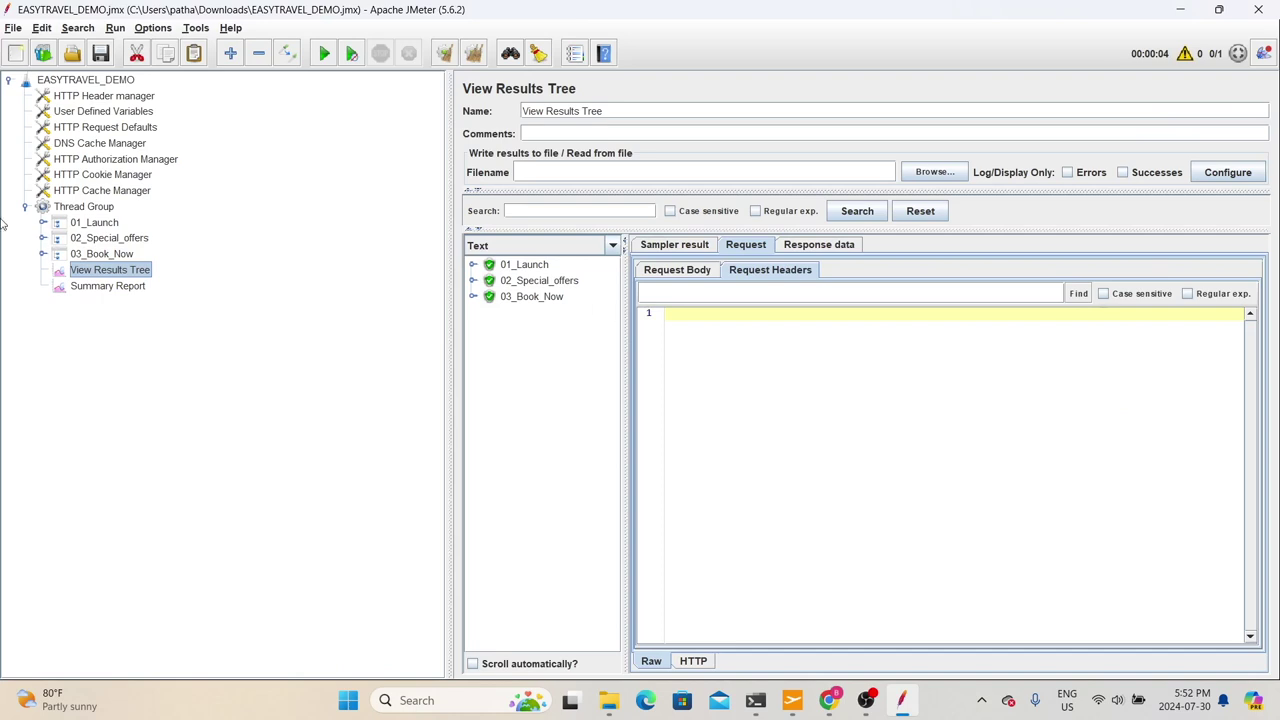
left_click(87, 207)
left_click(647, 280)
type("0")
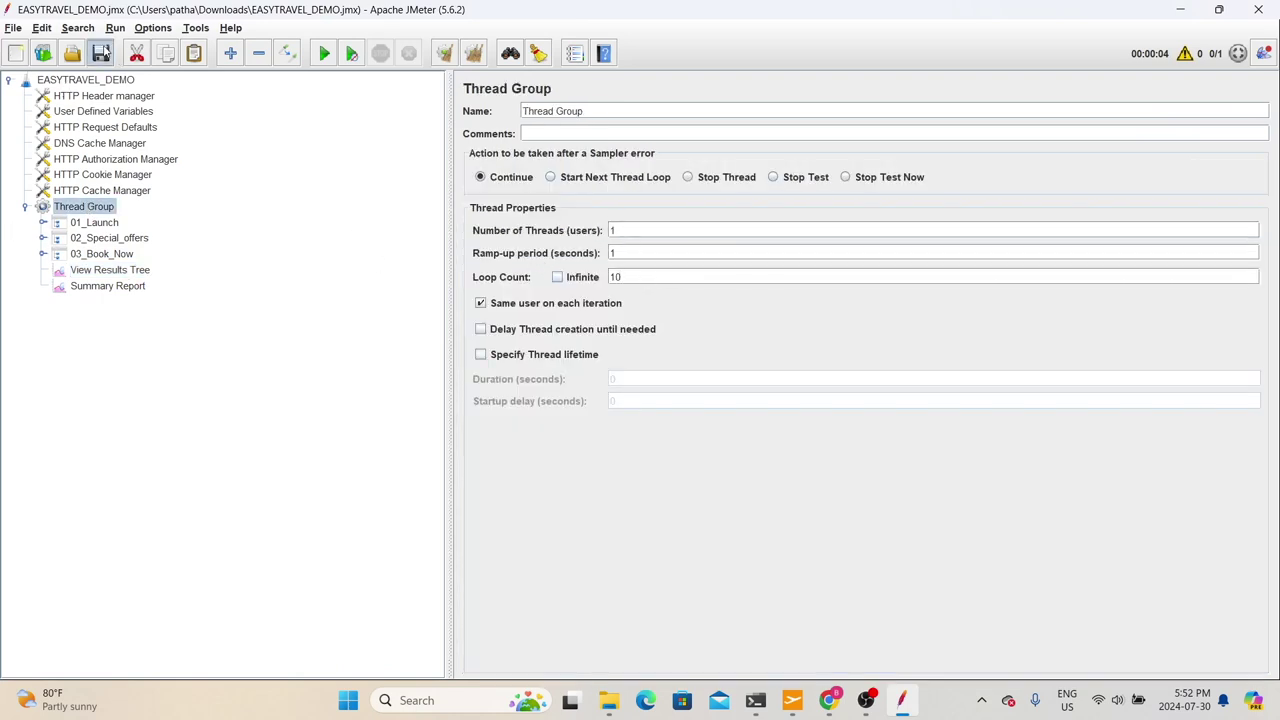
left_click(325, 54)
Step: Review the run's transactions in View Results Tree and the Summary Report
left_click(110, 270)
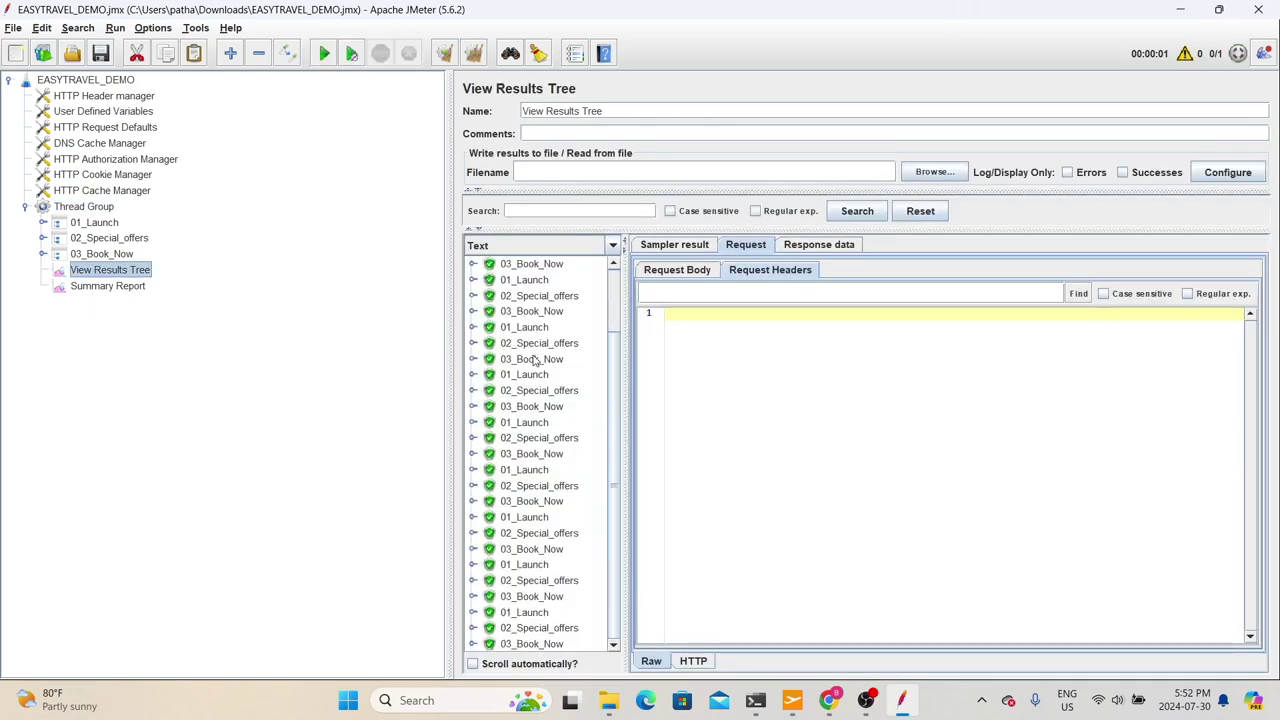
scroll(535, 360, "up", 3)
key("Down")
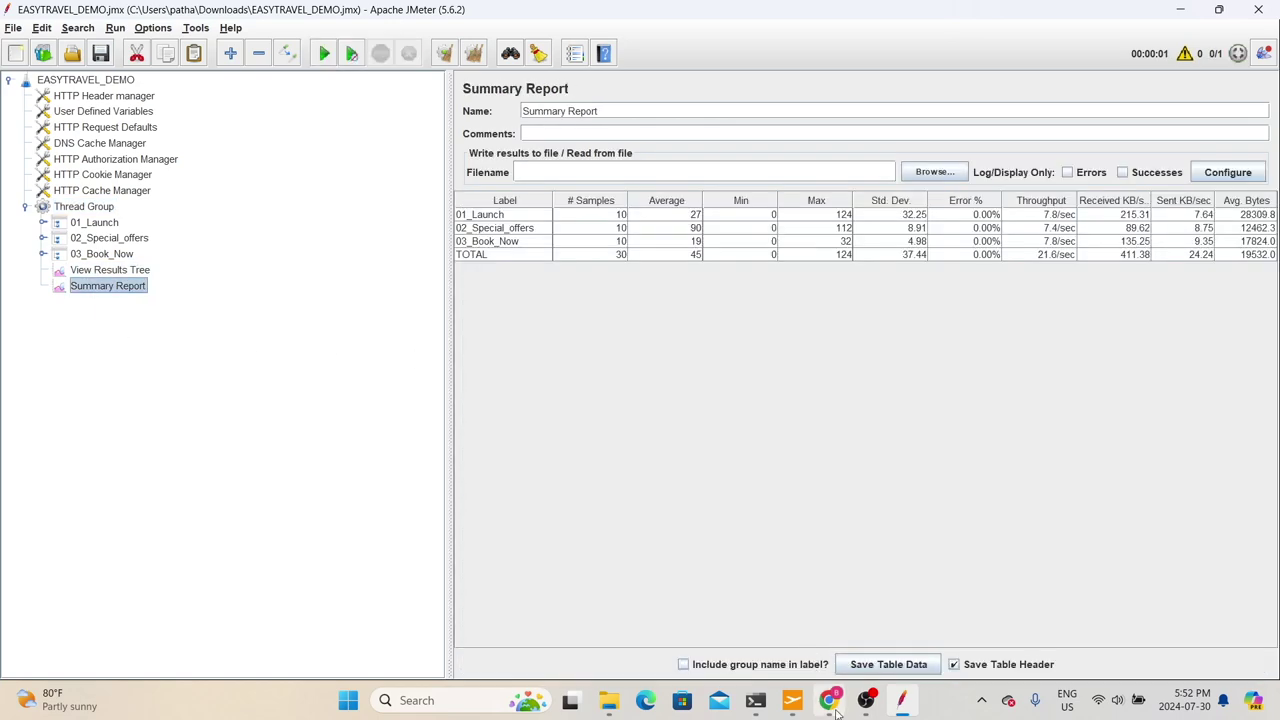
Step: Switch back to Dynatrace in the browser and open the Services overview
left_click(828, 700)
scroll(235, 320, "down", 2)
scroll(63, 340, "up", 5)
left_click(62, 339)
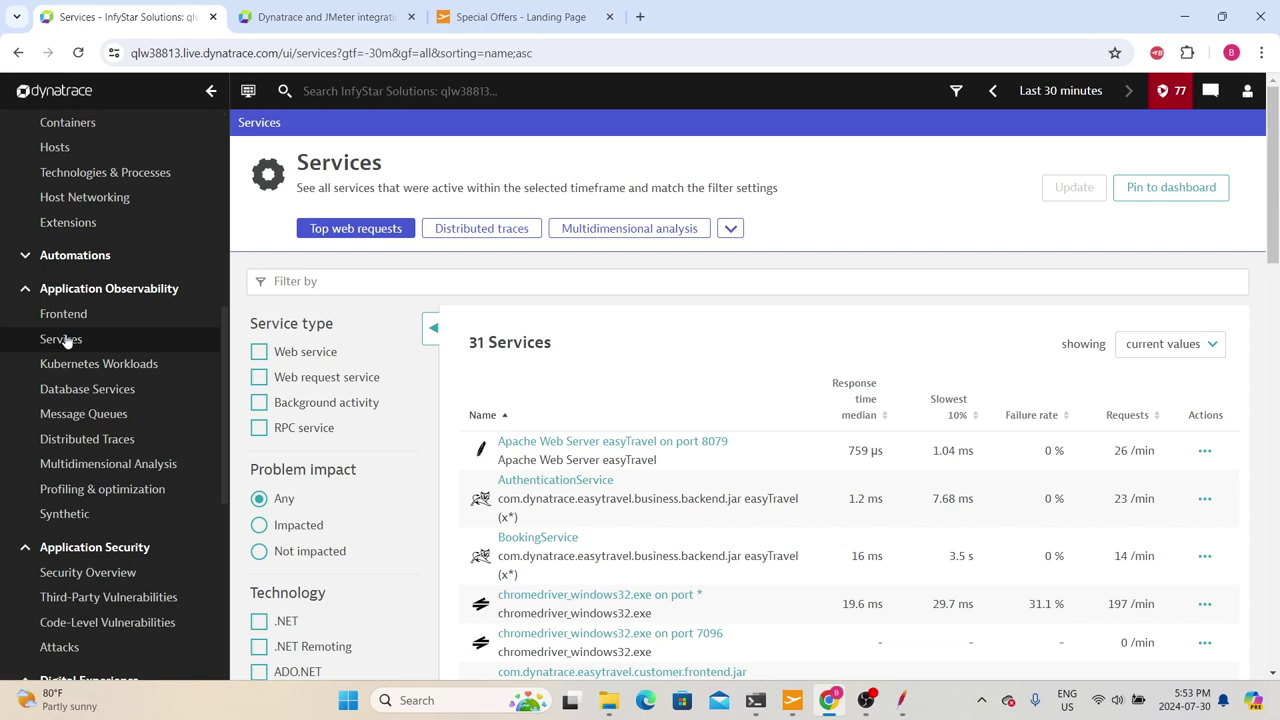
Step: Filter the services by the request attribute JMeter_Integration and set the timeframe to the last 30 minutes
left_click(382, 282)
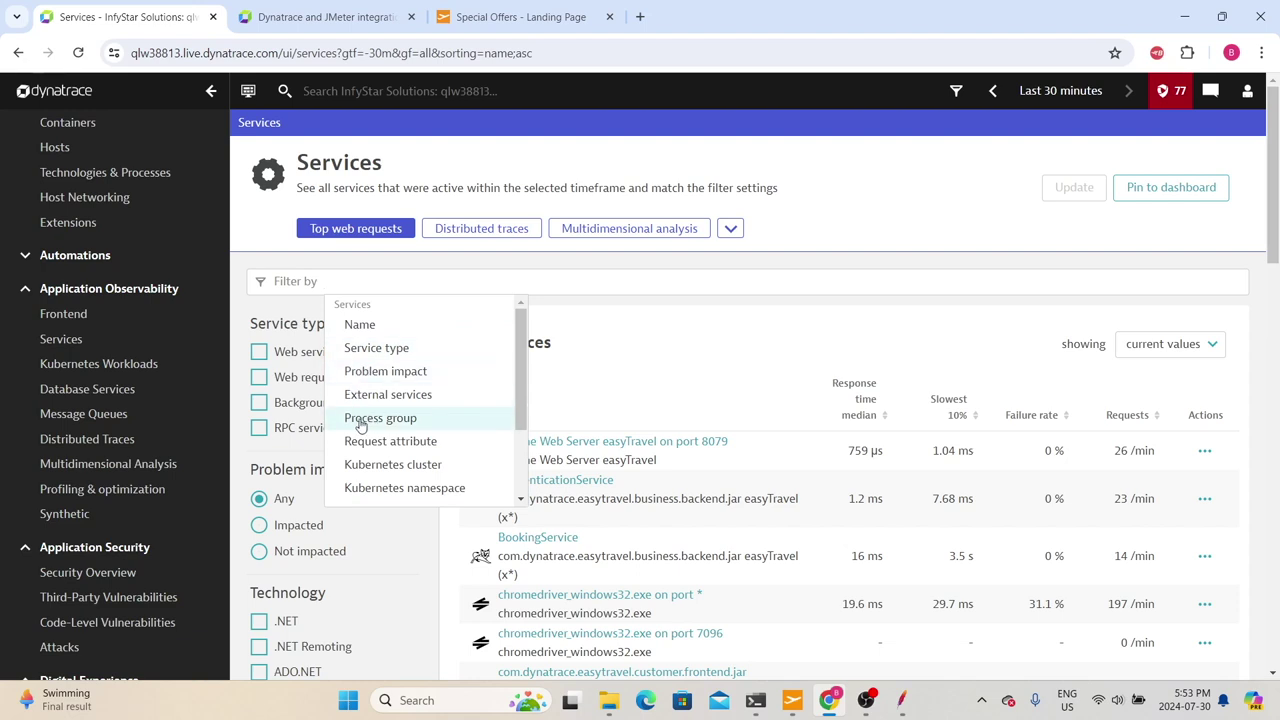
left_click(390, 441)
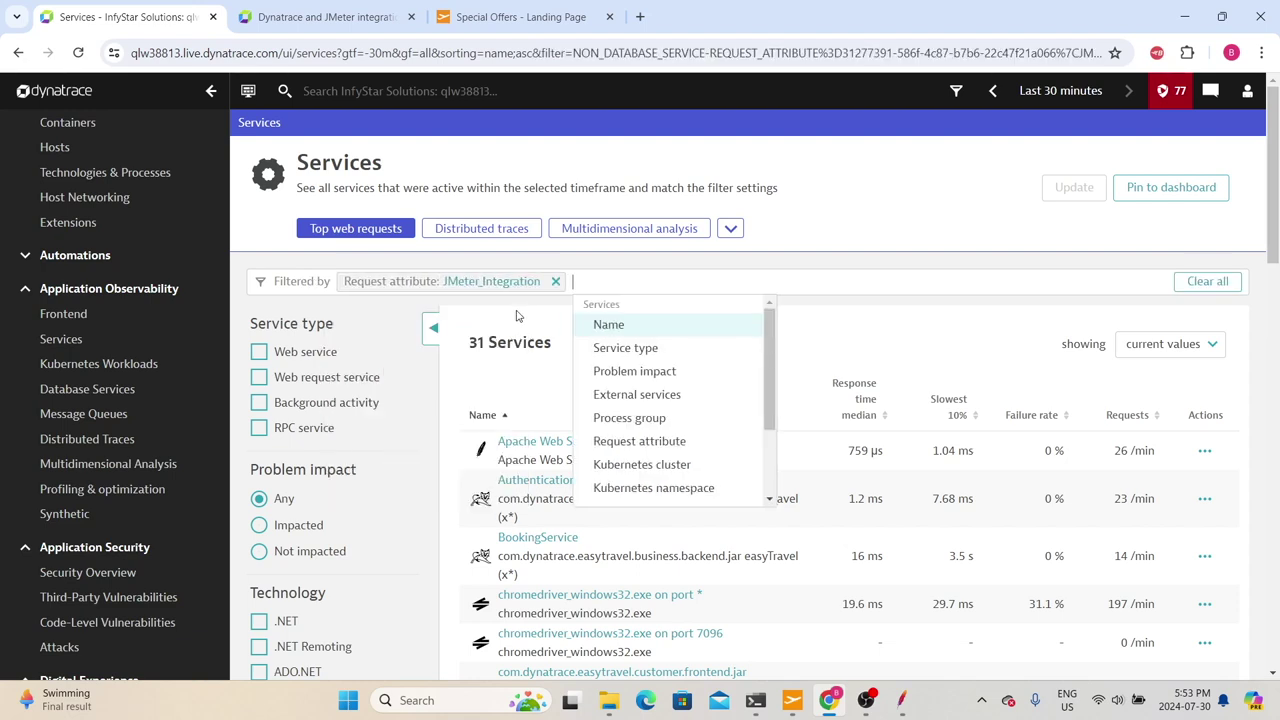
left_click(390, 323)
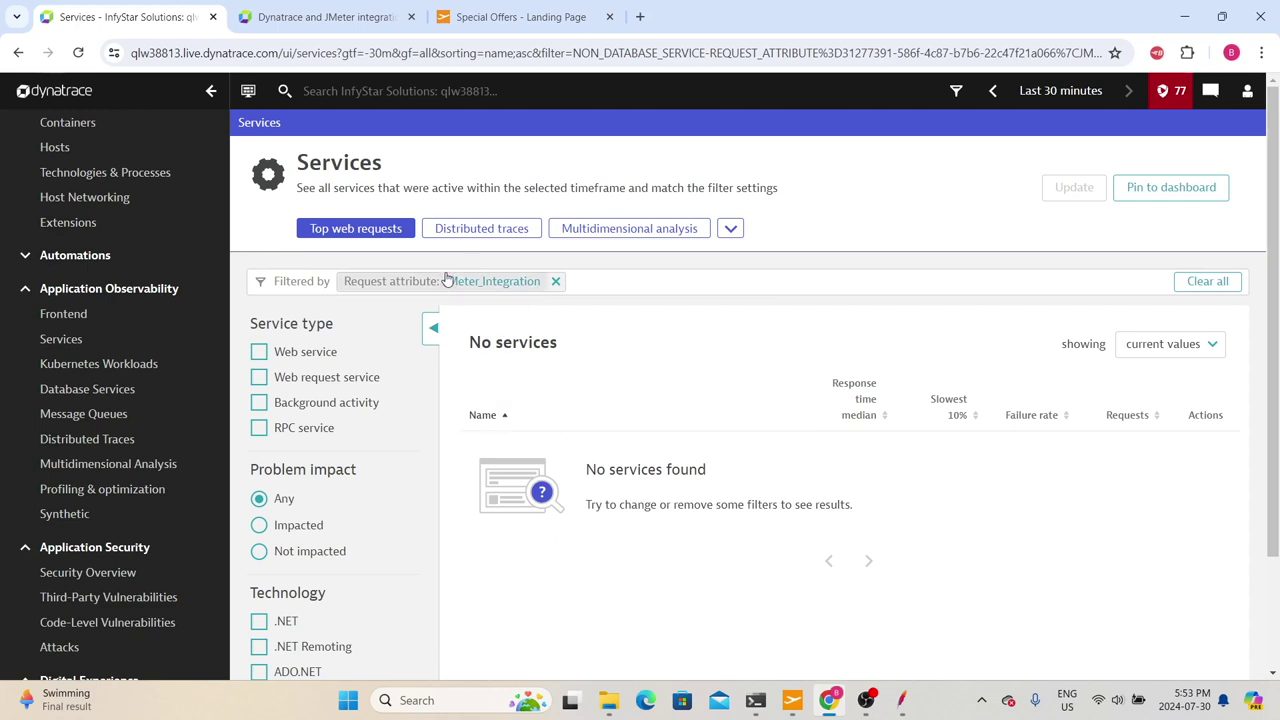
left_click(1047, 100)
left_click(1016, 226)
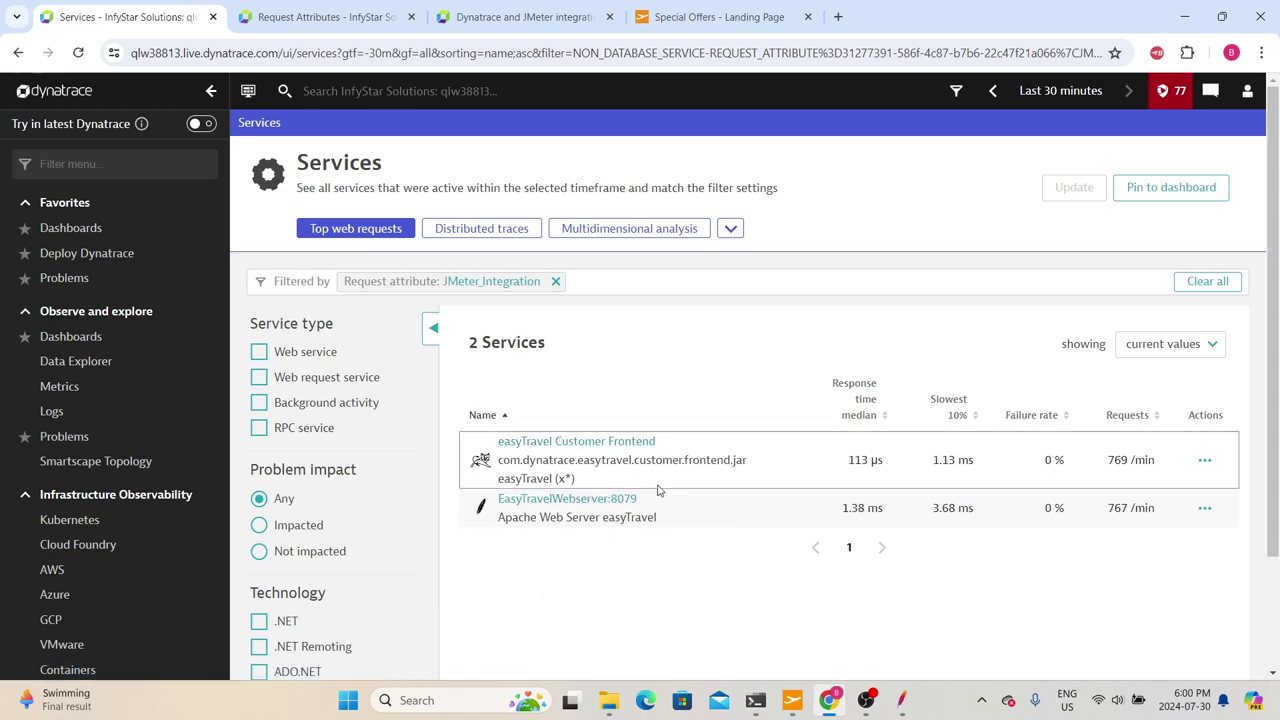
Step: Open the dynamic requests of the easyTravel Customer Frontend service and examine the request list for the JMeter_Integration attribute
left_click(588, 443)
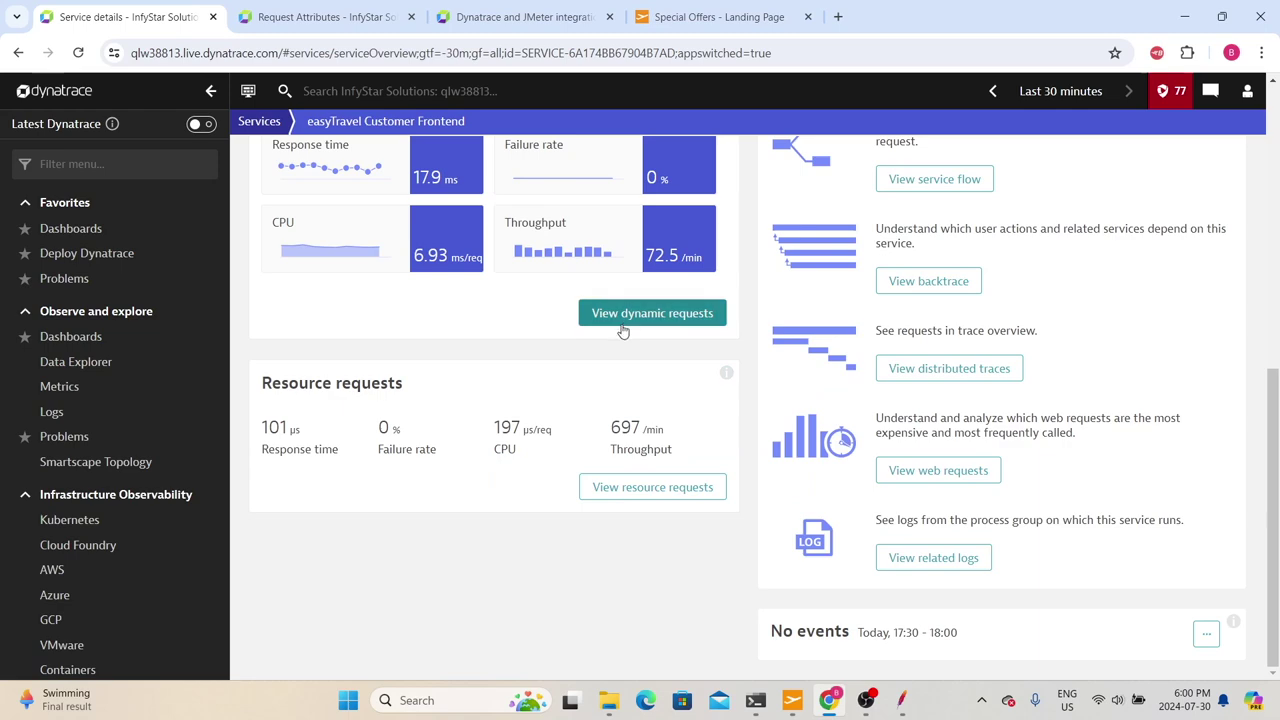
left_click(622, 320)
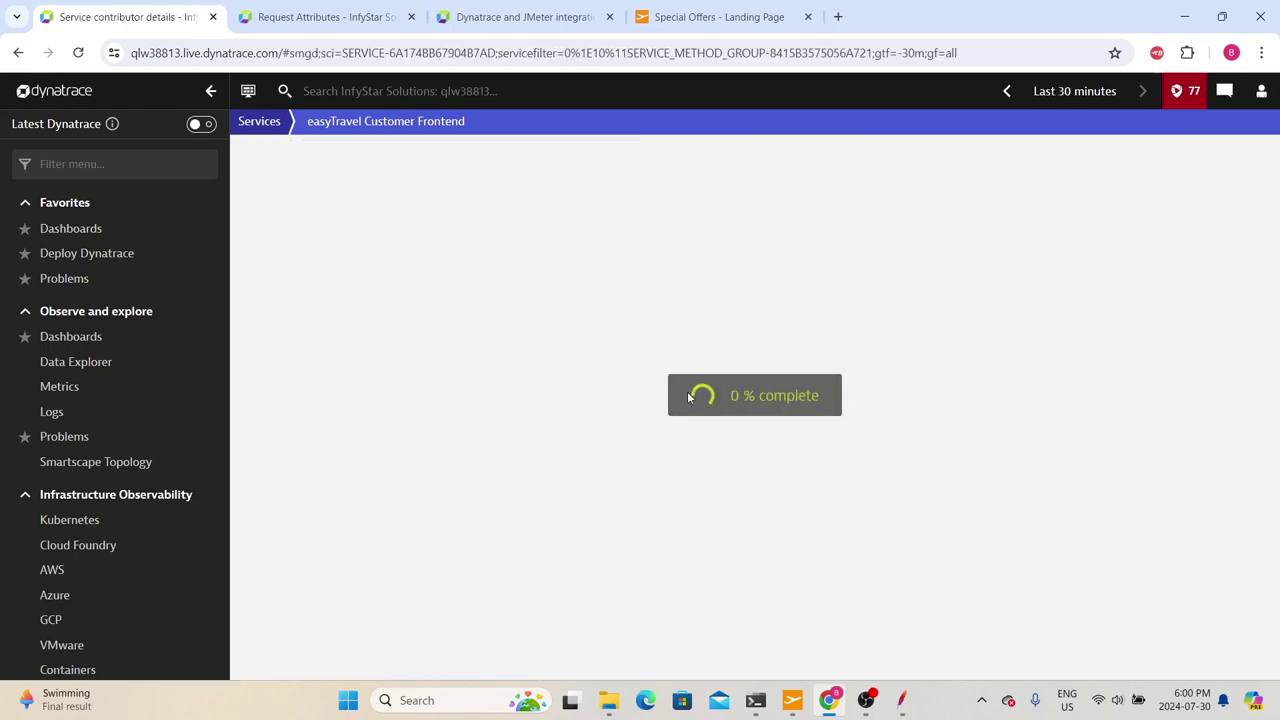
scroll(686, 397, "down", 10)
scroll(689, 399, "down", 1)
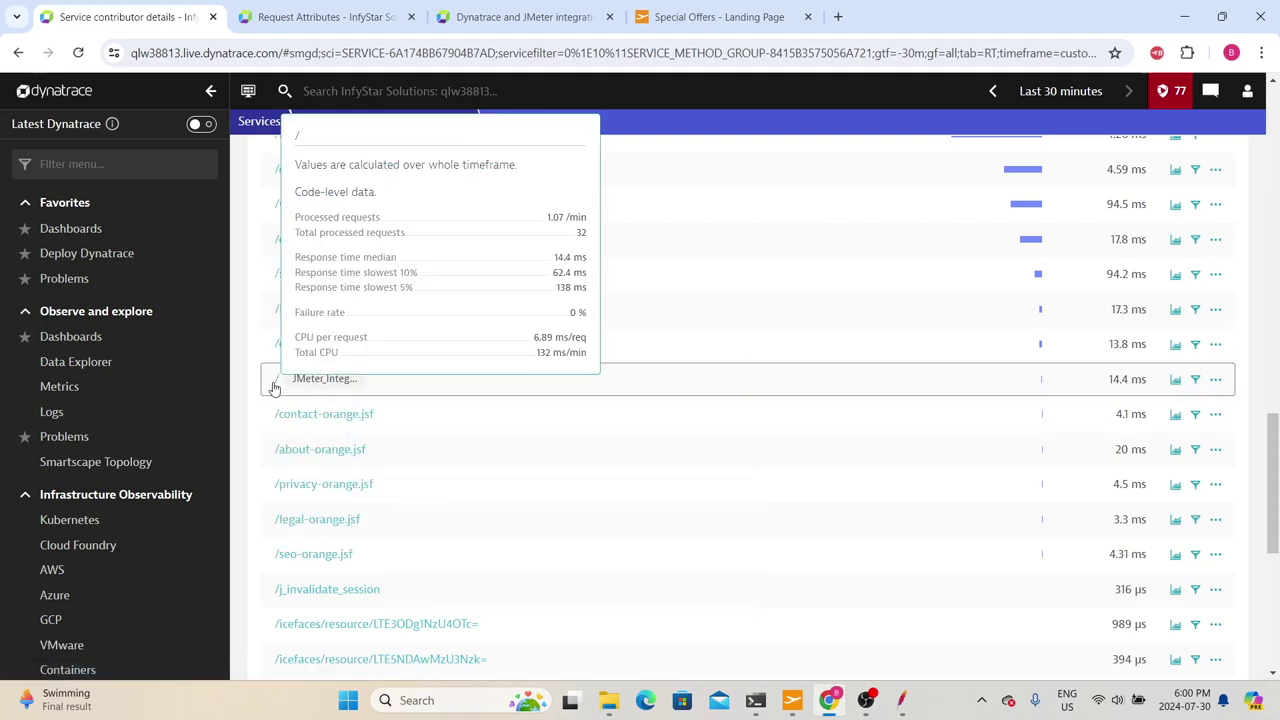
Step: Switch to JMeter and check the request paths of the 01_Launch, 02_Special_offers and 03_Book_Now transactions
left_click(902, 700)
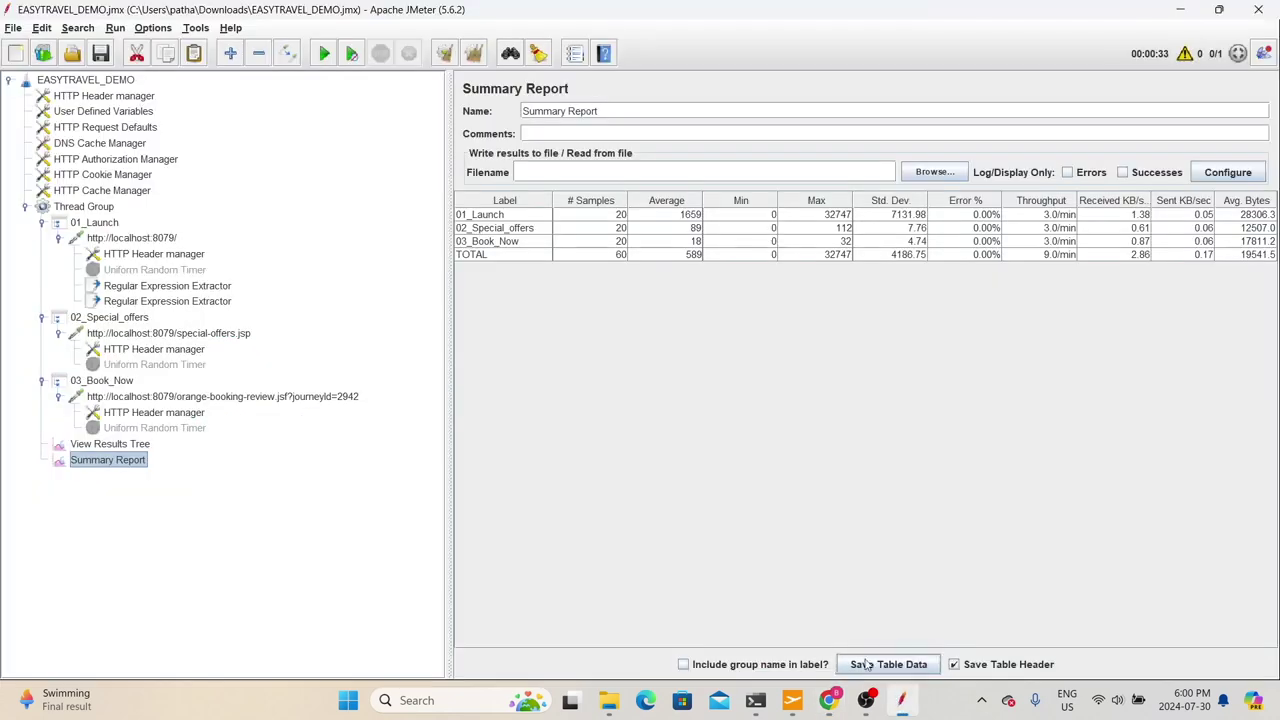
left_click(118, 239)
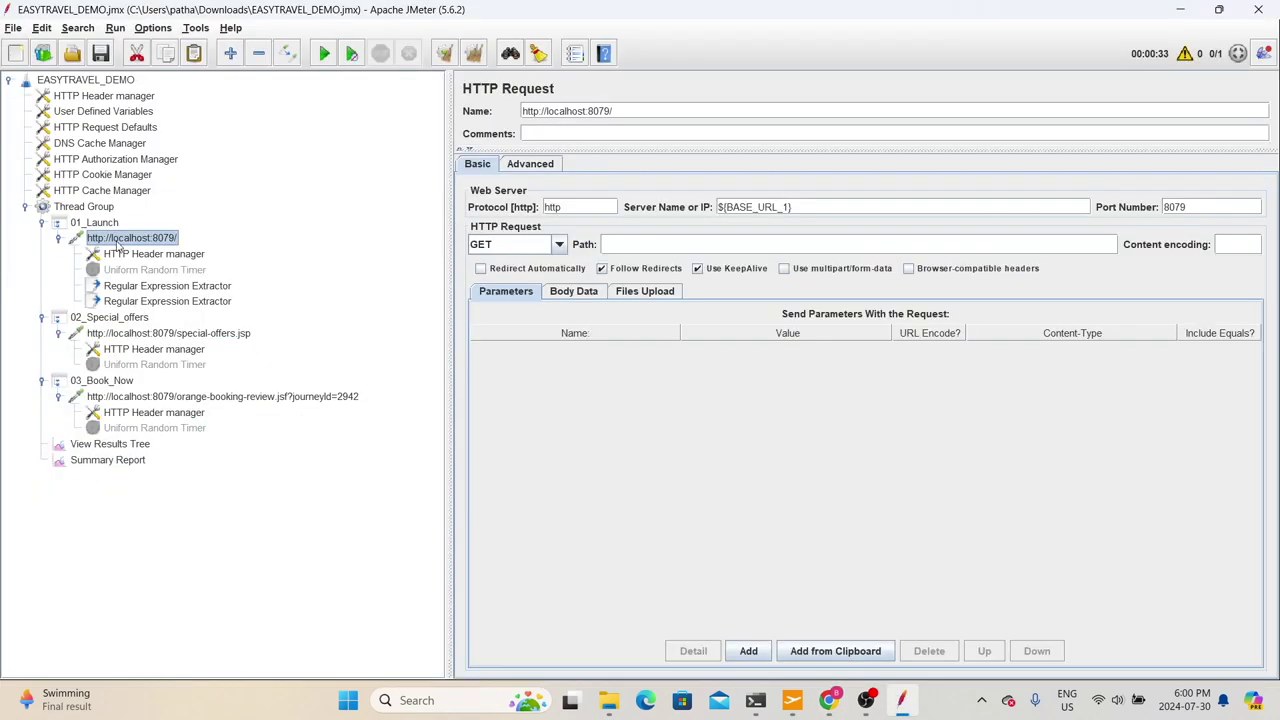
left_click(112, 318)
left_click(122, 334)
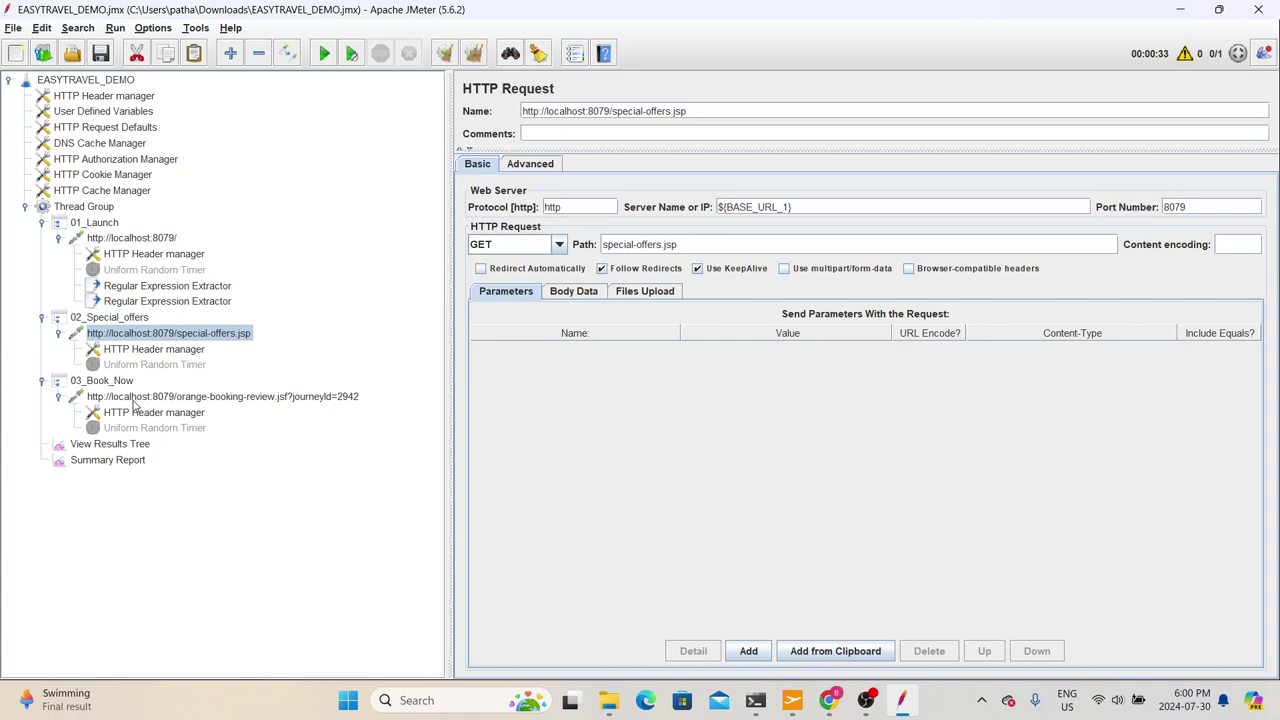
left_click(163, 397)
triple_click(618, 250)
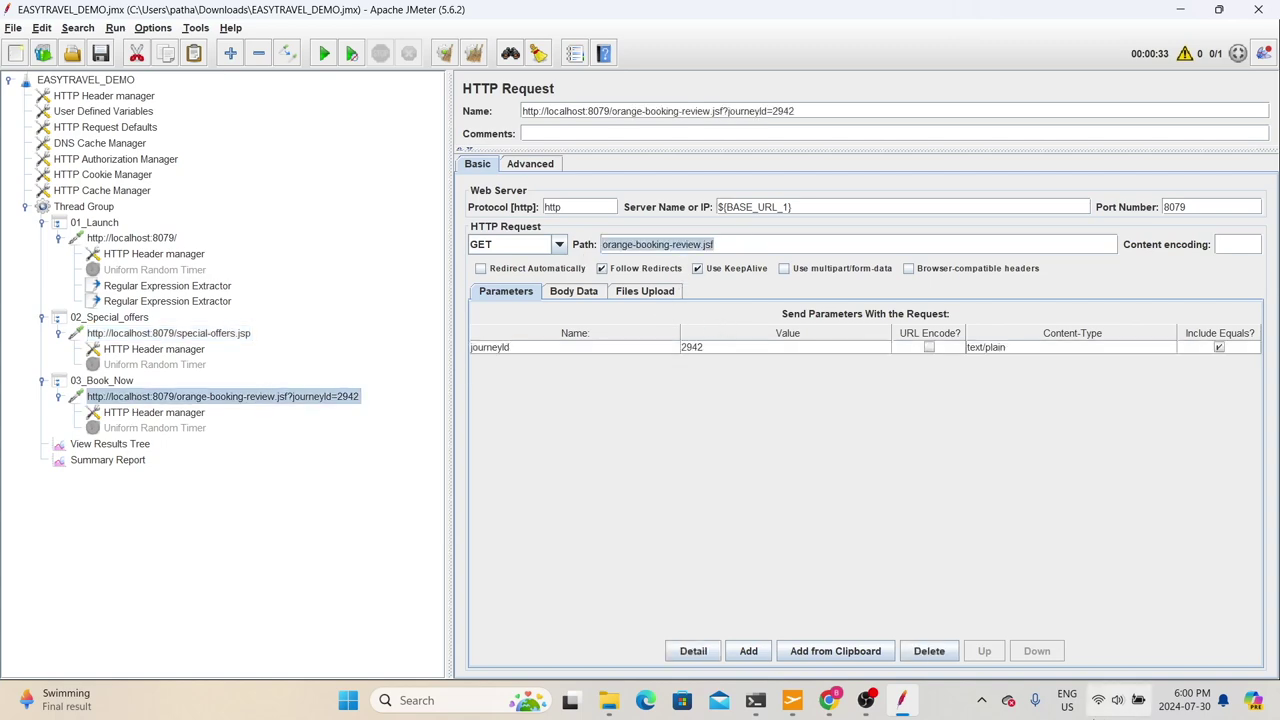
Step: Return to Dynatrace in the browser and list the easyTravel Customer Frontend endpoints by request attribute
left_click(828, 700)
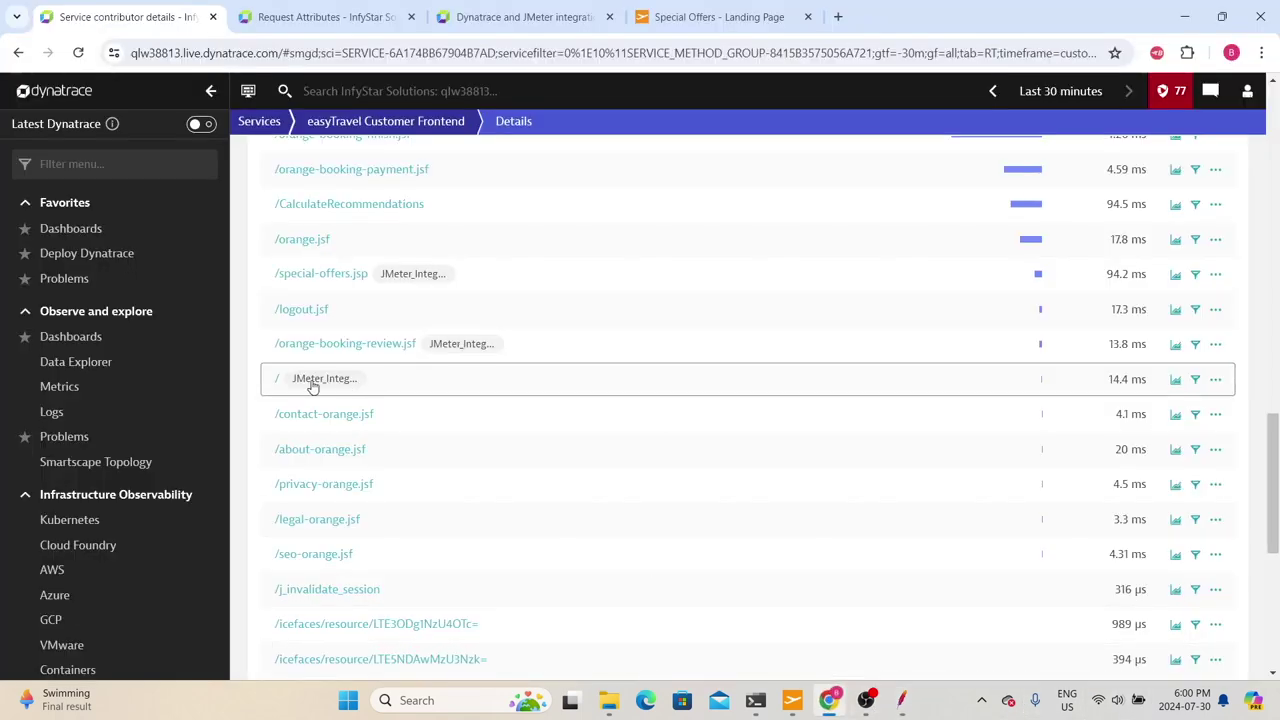
mouse_move(306, 378)
scroll(477, 334, "up", 6)
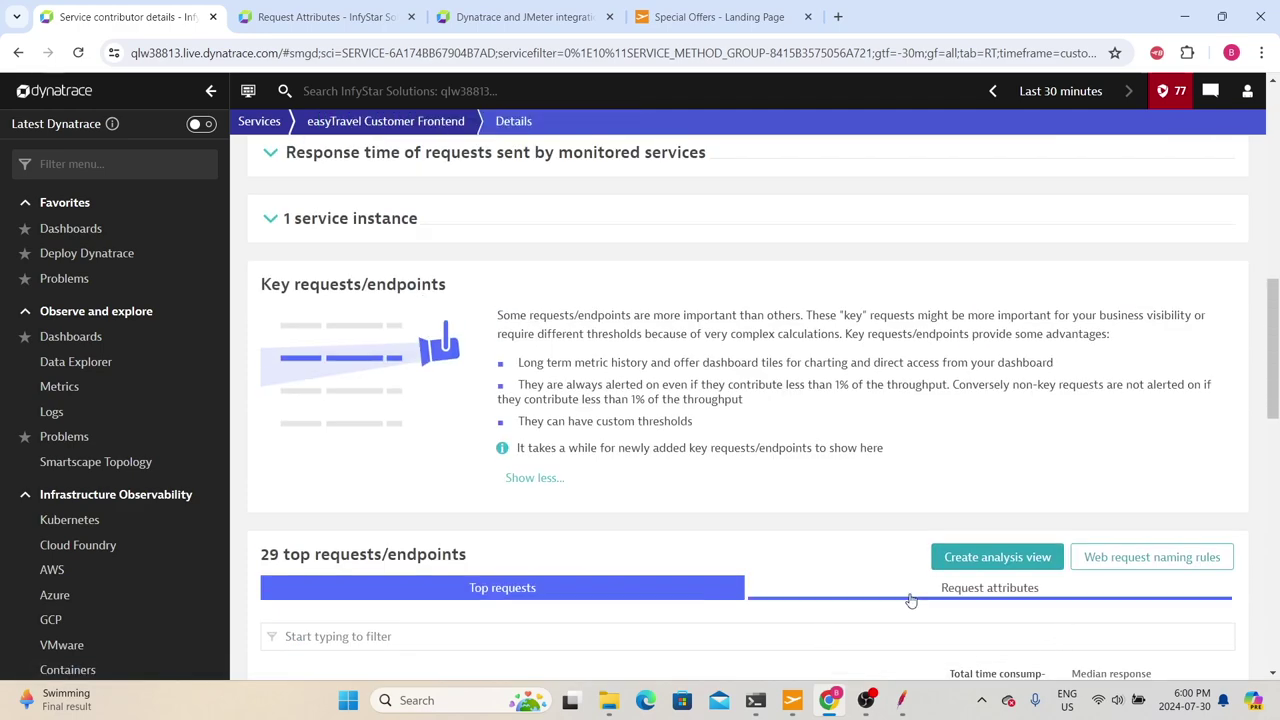
left_click(911, 598)
scroll(869, 574, "down", 1)
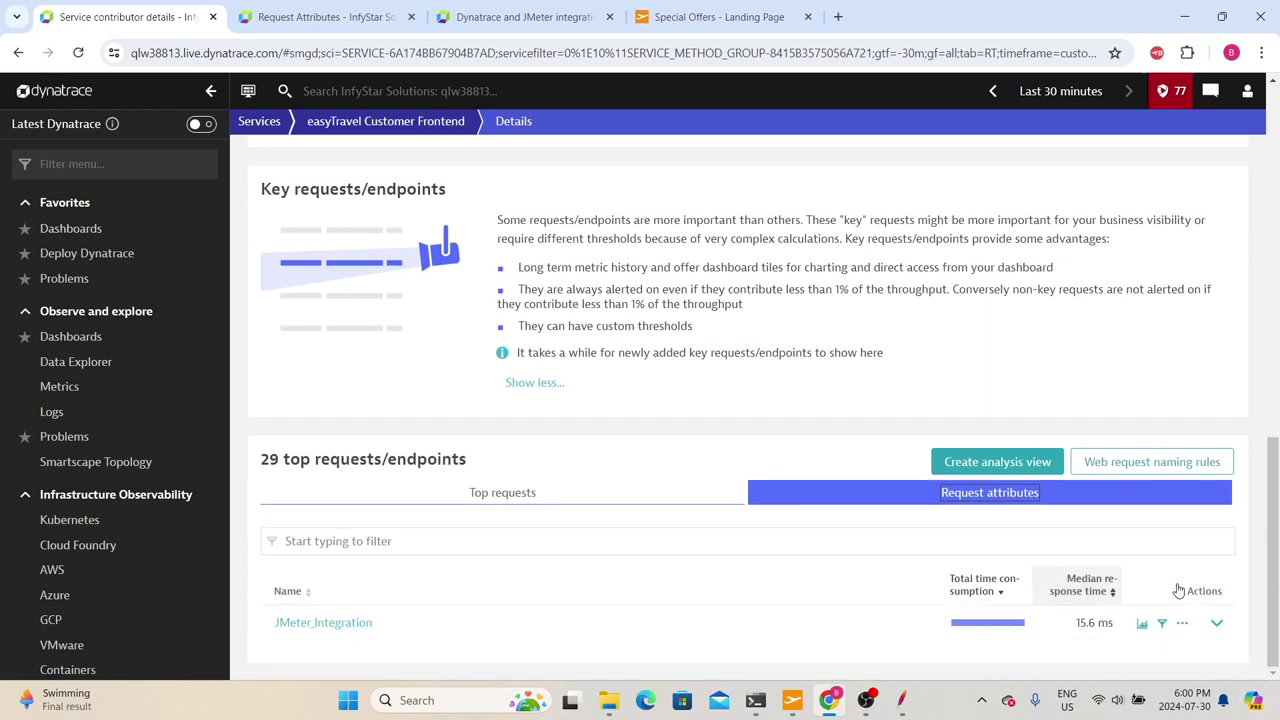
Step: Expand the JMeter_Integration attribute and examine its transaction values, including the request metrics of 02_Special_offers
left_click(1216, 622)
scroll(711, 571, "down", 2)
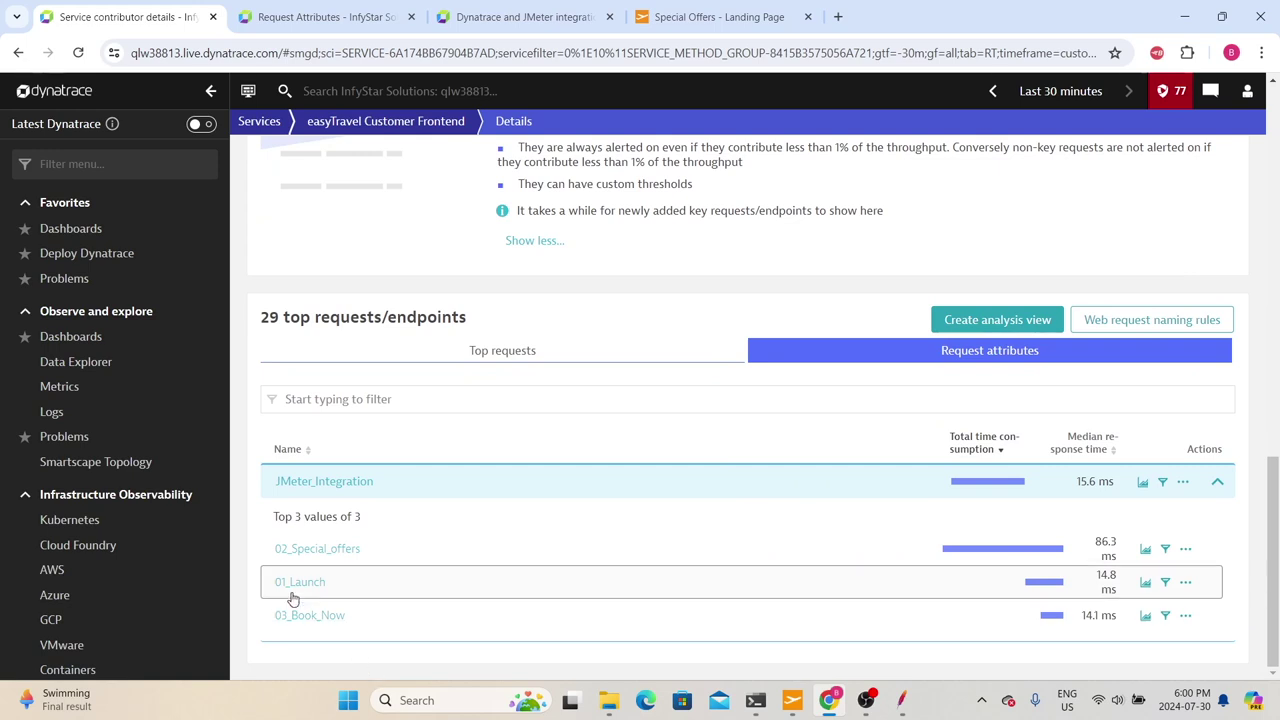
mouse_move(311, 591)
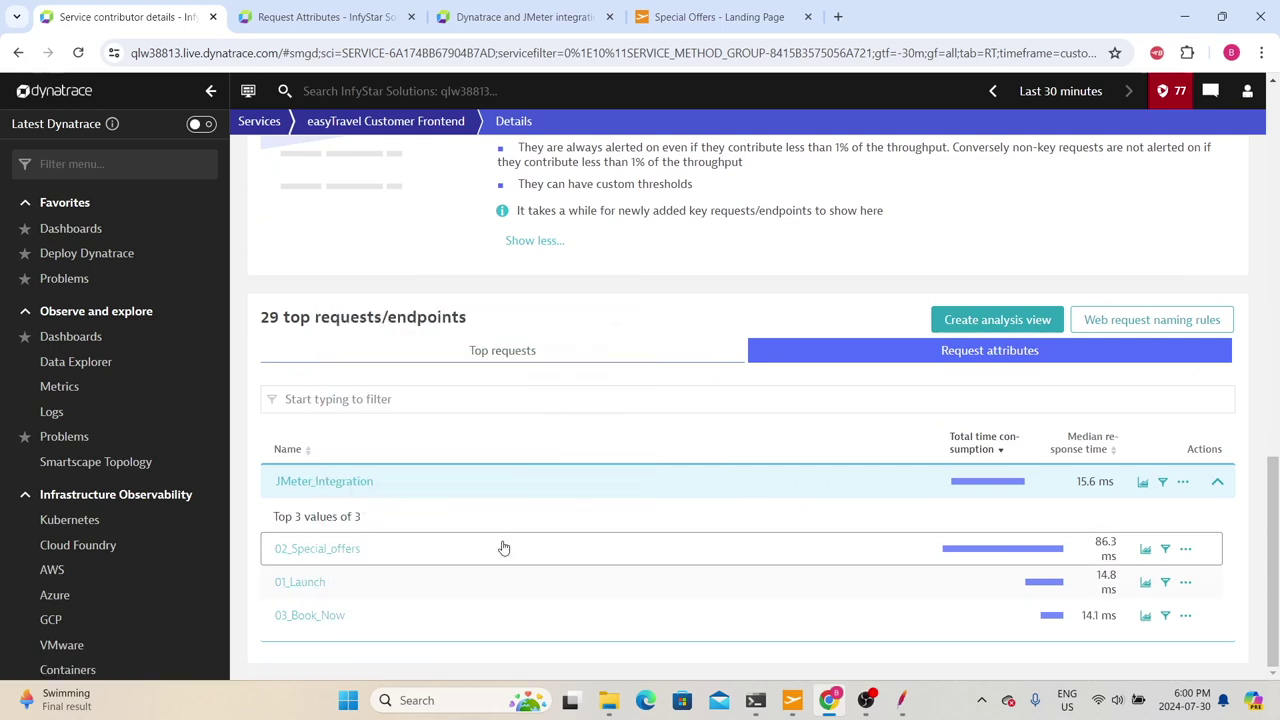
mouse_move(506, 547)
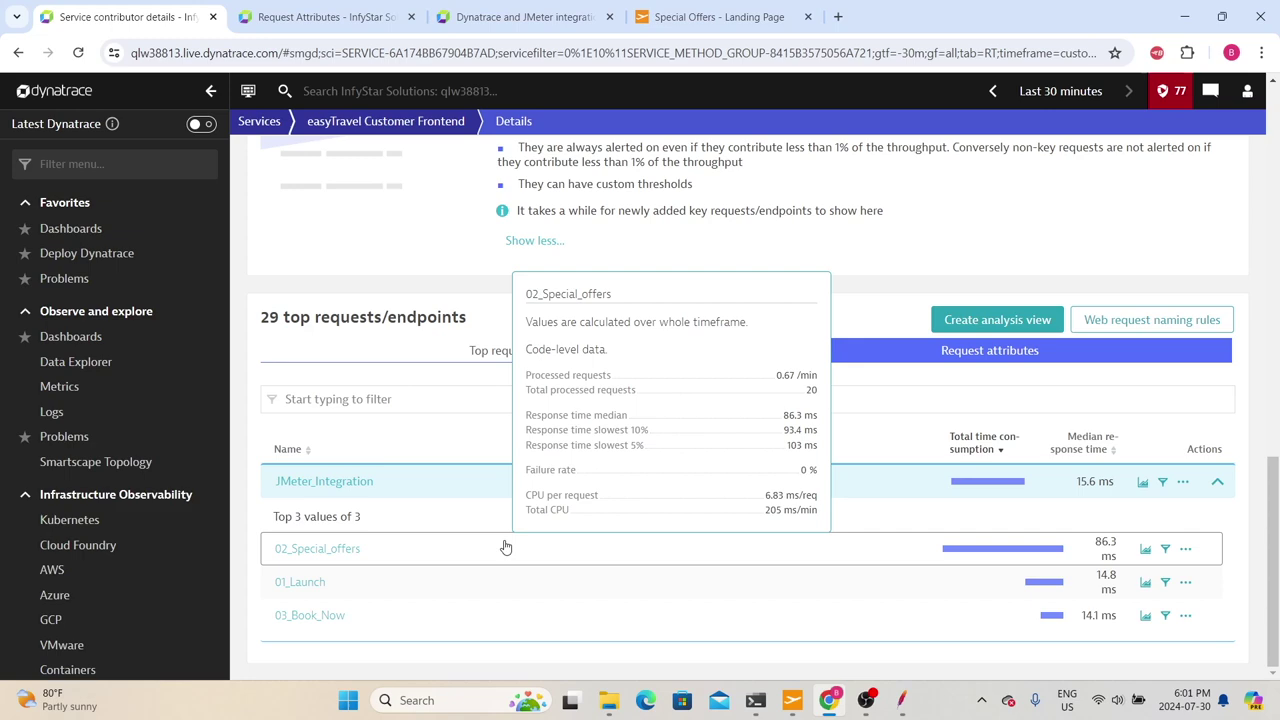
scroll(505, 547, "up", 6)
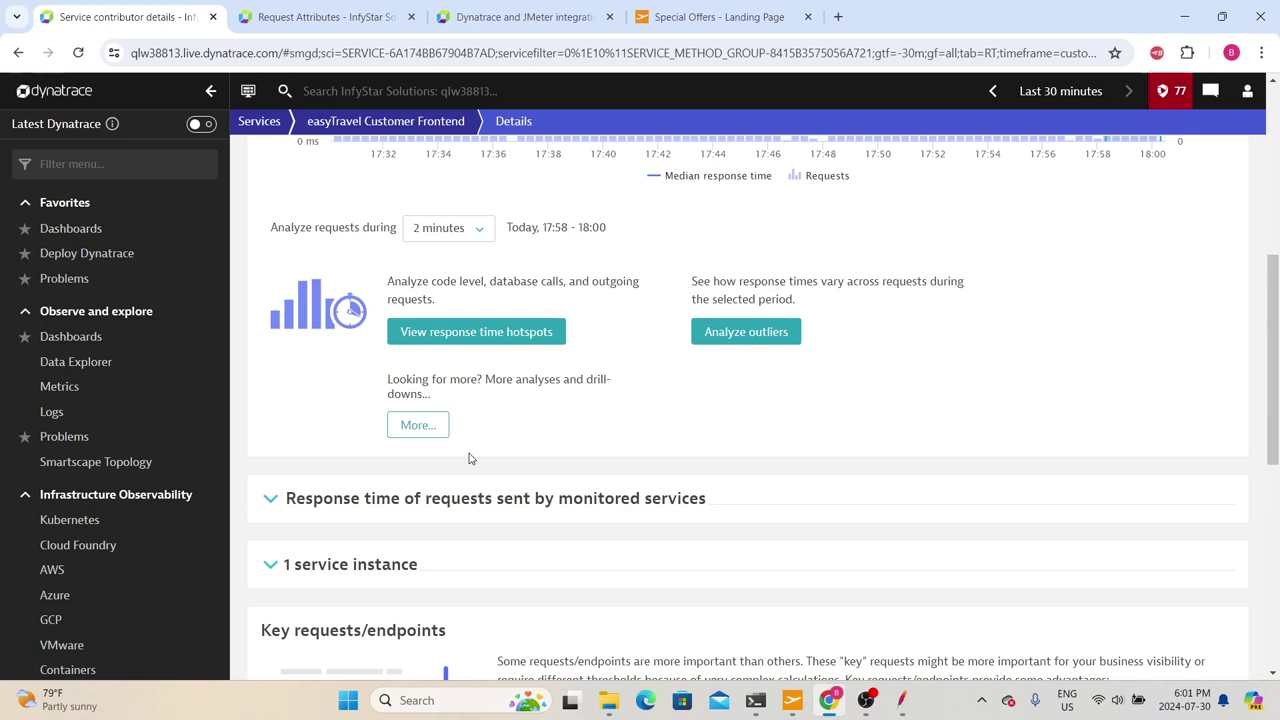
Step: Open the LoadRunner integration page in the Dynatrace documentation and read how to modify LoadRunner scripts with the request tagging tool
key("ctrl+3")
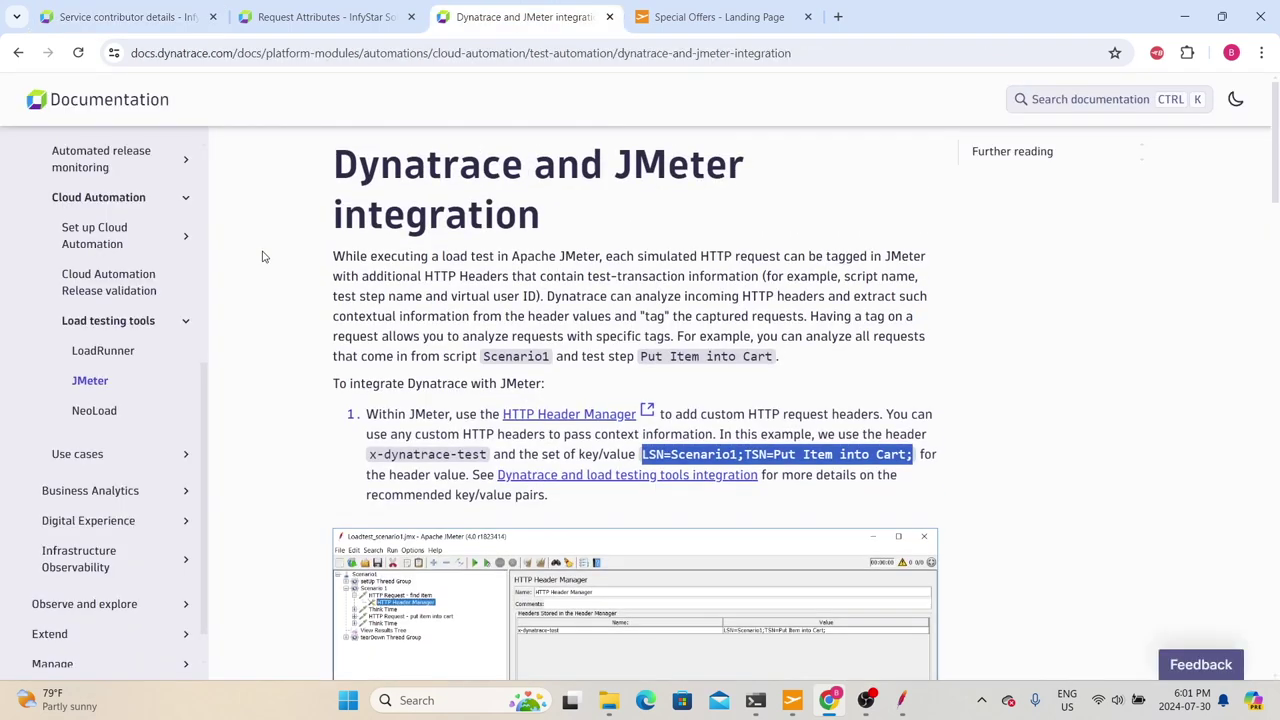
left_click(103, 350)
scroll(546, 398, "down", 7)
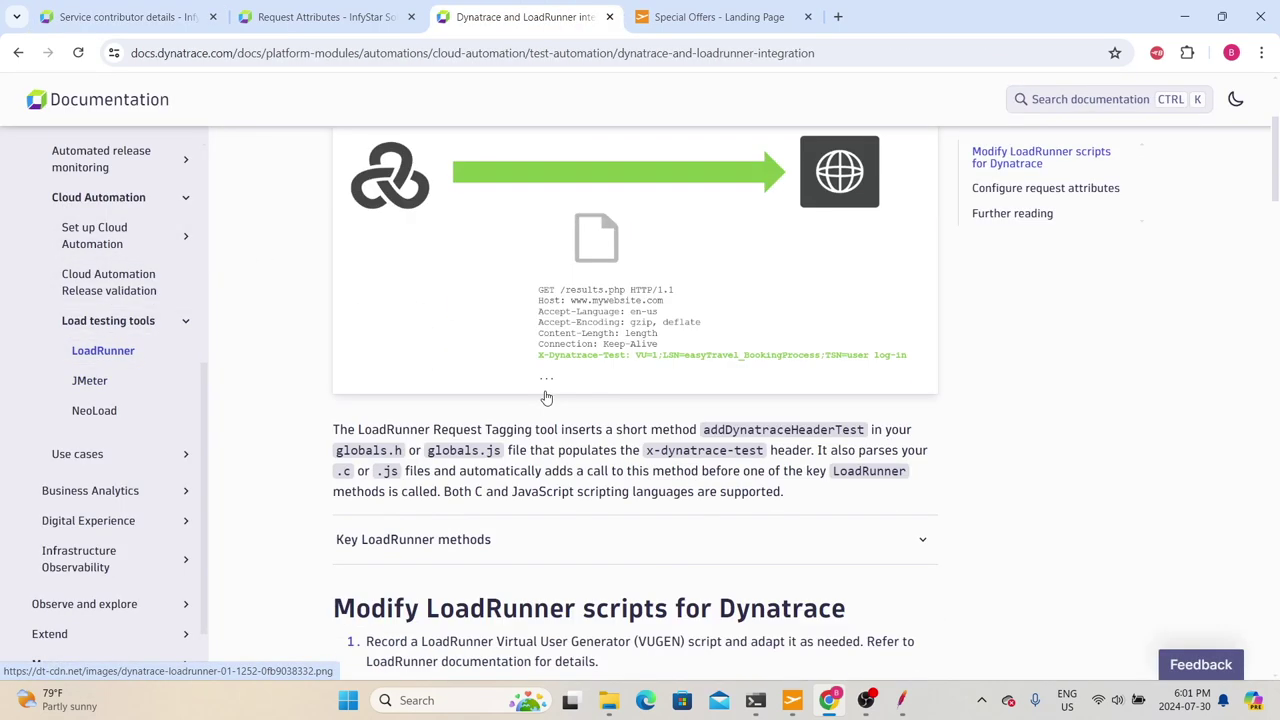
left_click_drag(415, 376, 449, 377)
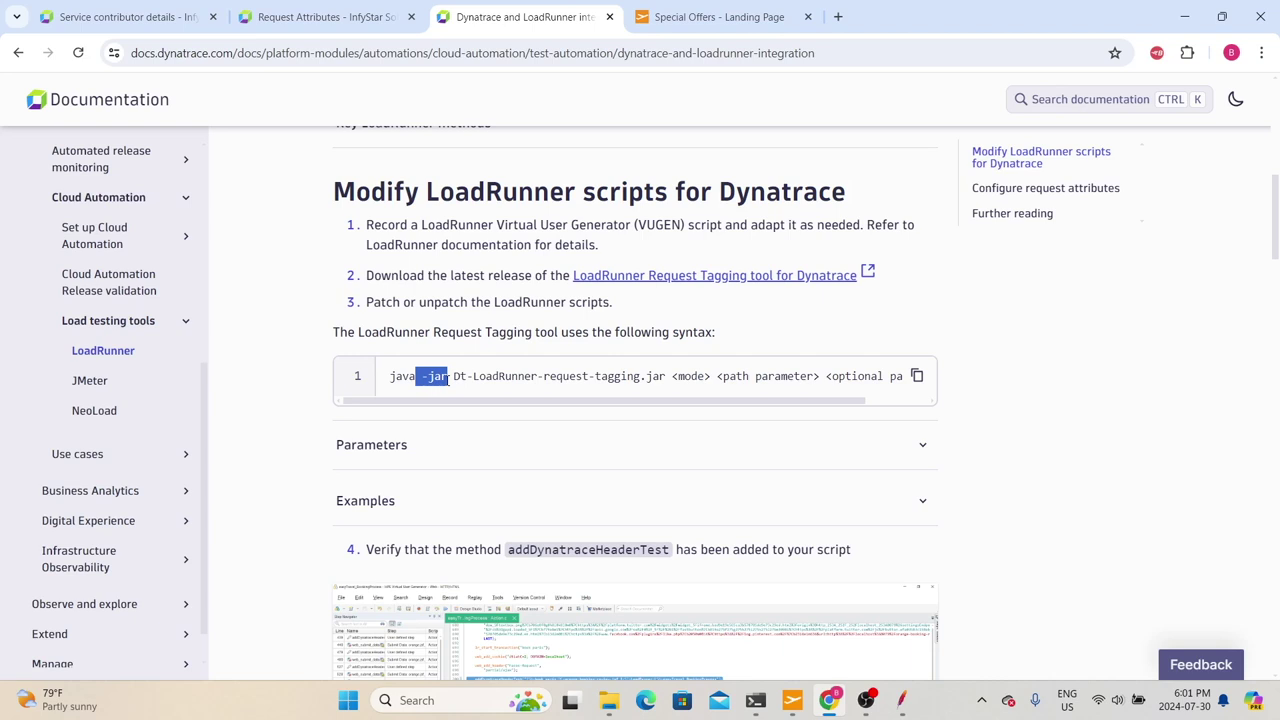
scroll(449, 377, "down", 4)
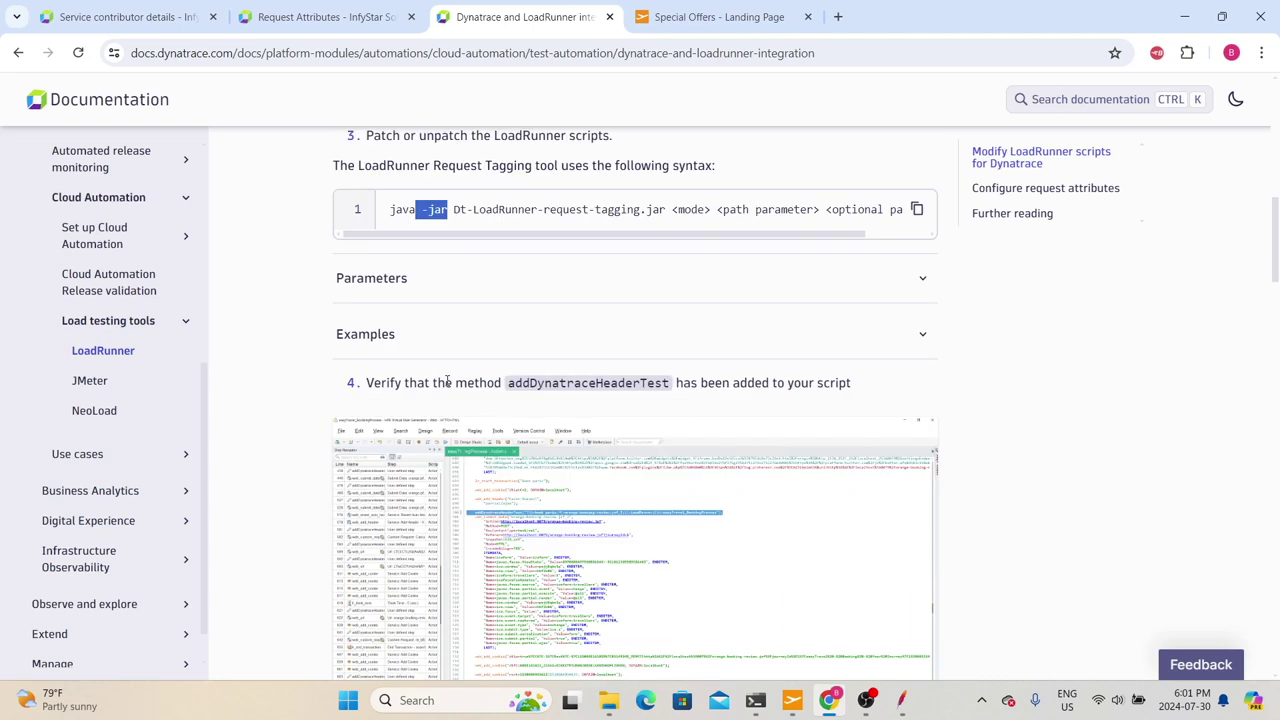
Step: Review the LoadRunner script instructions again and enlarge the example image of the addDynatraceHeaderTest method
scroll(449, 386, "up", 5)
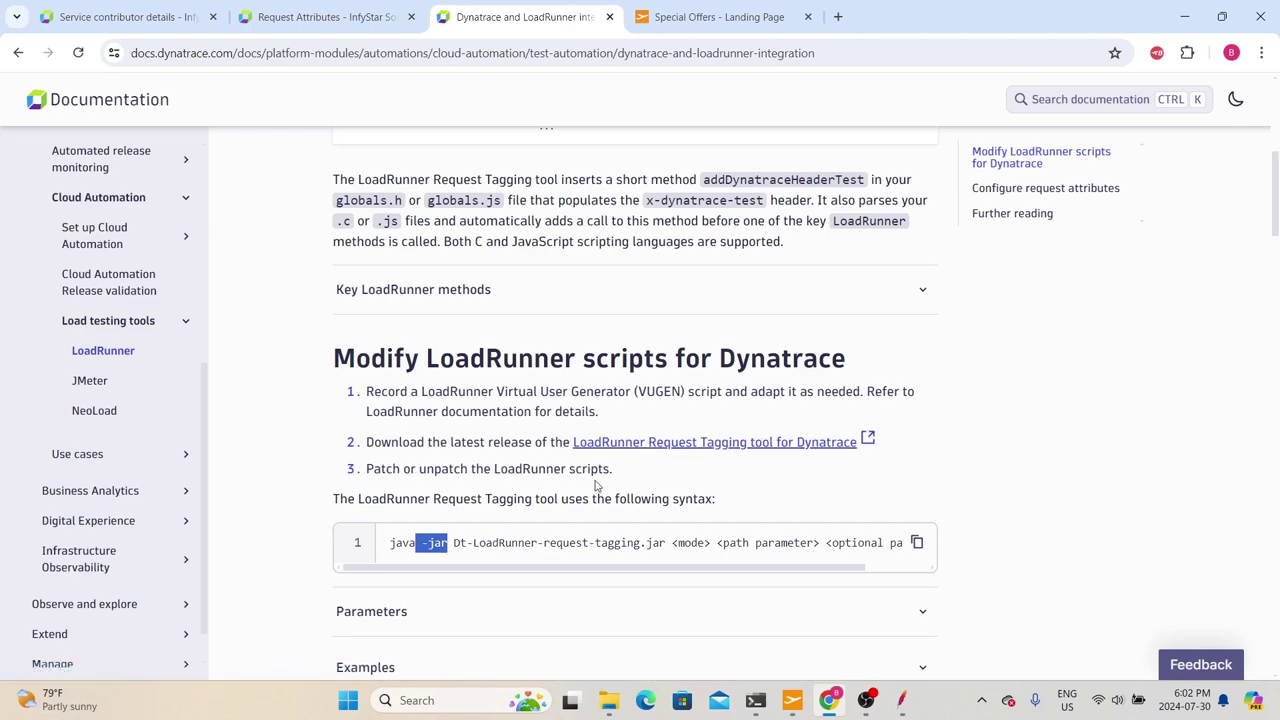
scroll(500, 534, "down", 4)
left_click(537, 478)
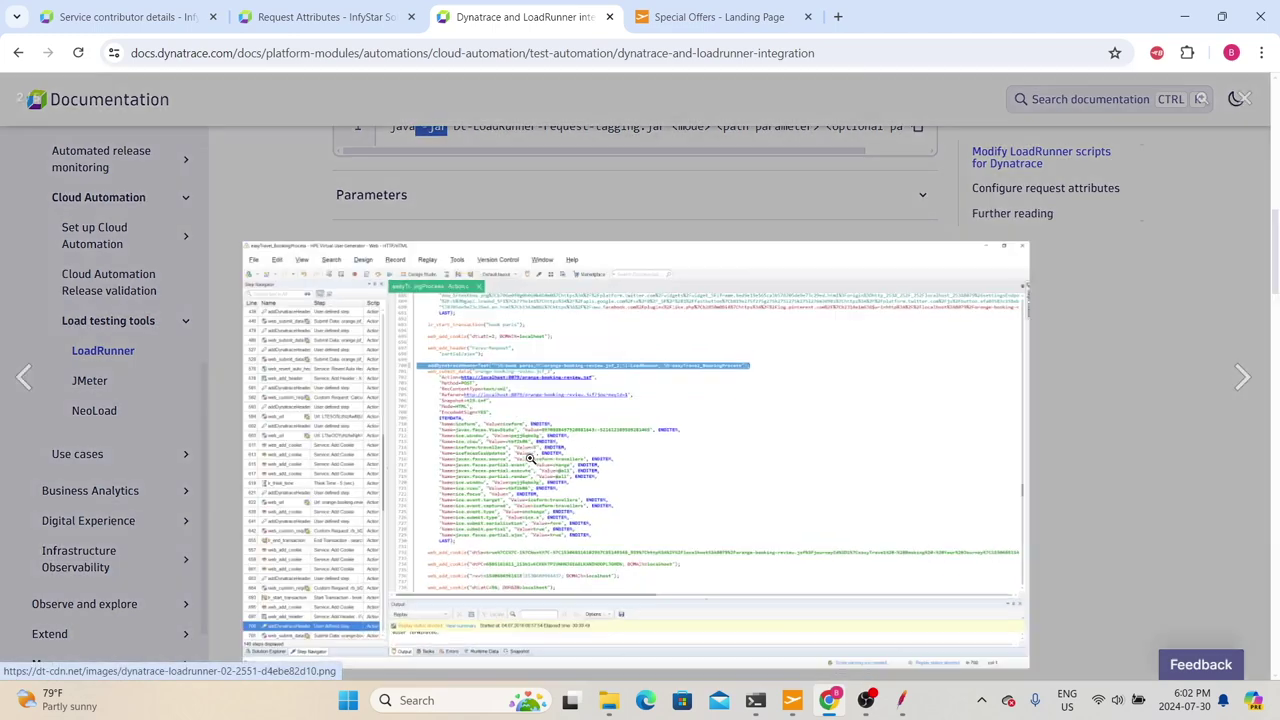